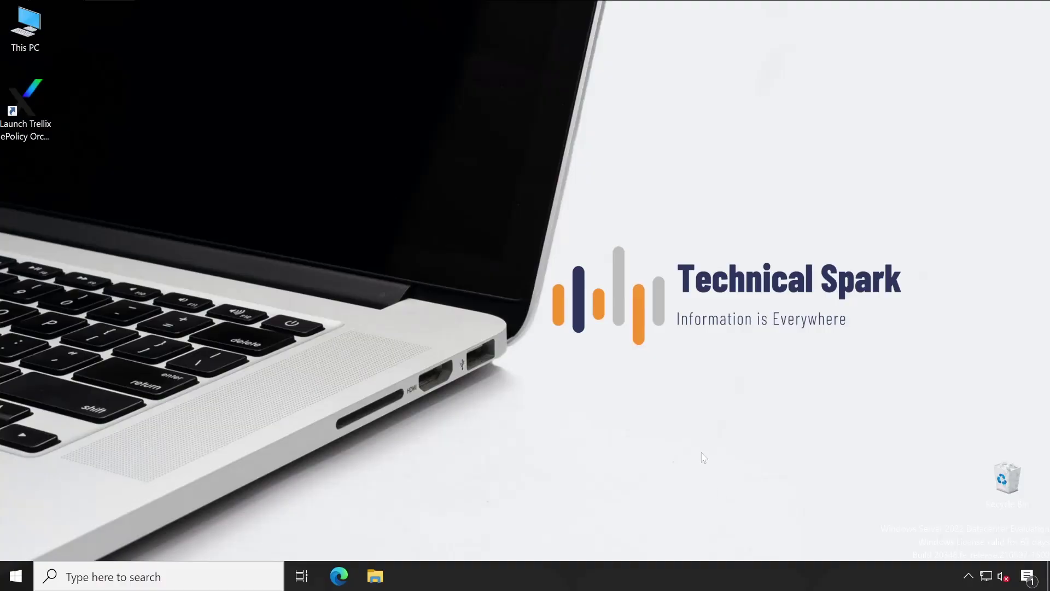
- Launch the ePO console and sign in with the saved administrator credentials
double_click(41, 113)
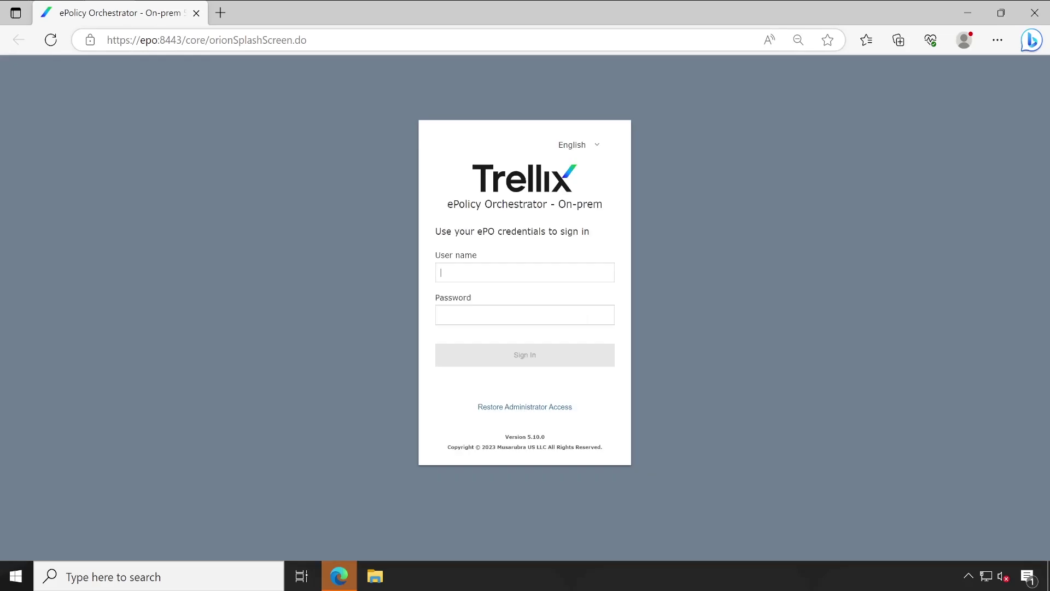
click(493, 277)
click(495, 323)
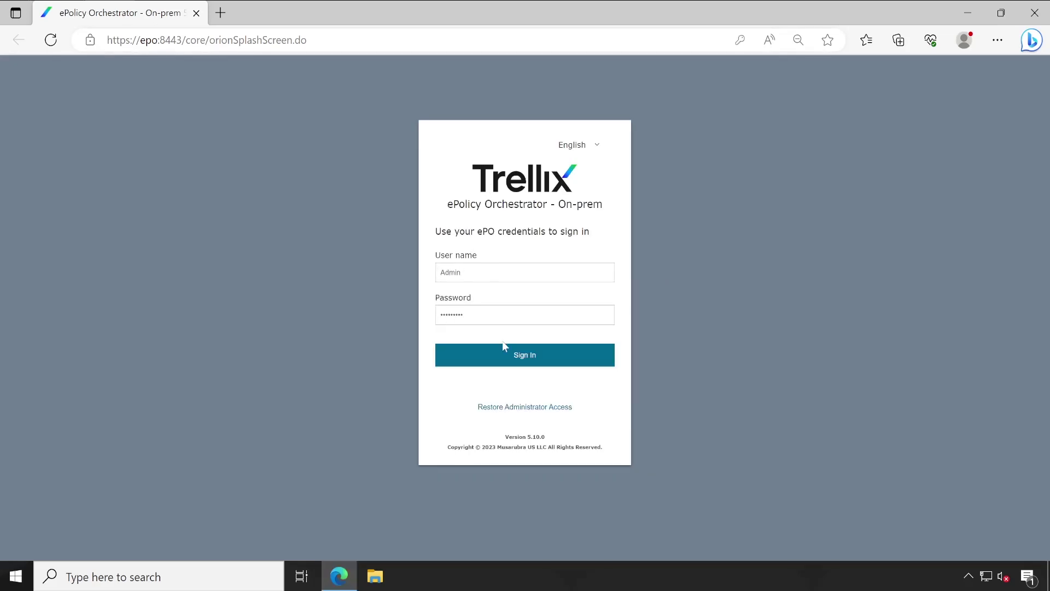
click(510, 359)
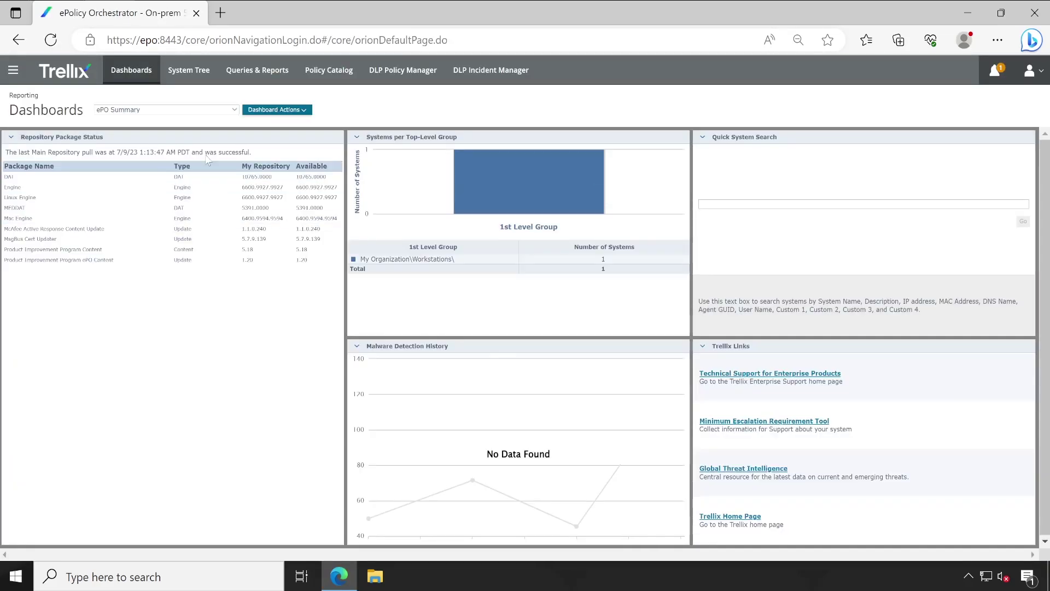
- Browse the Main Repository page and then the installed Extensions page
click(14, 71)
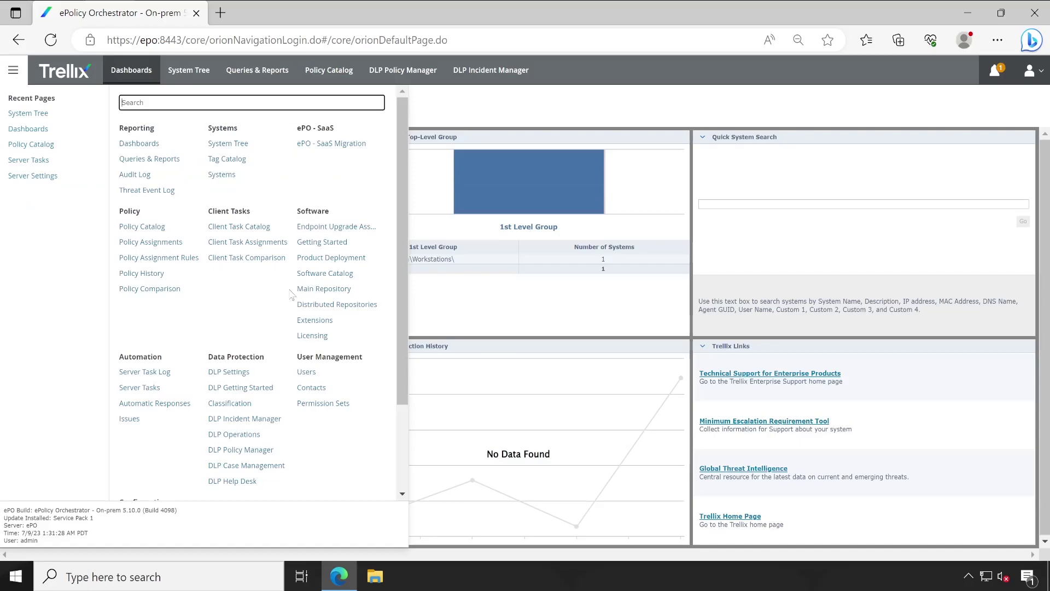
click(309, 290)
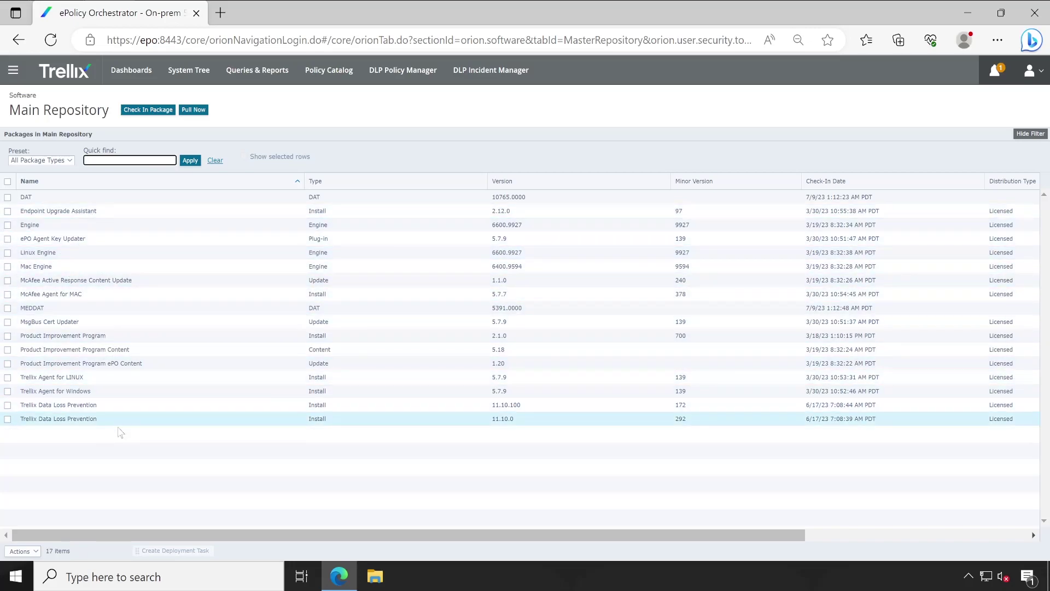
click(13, 70)
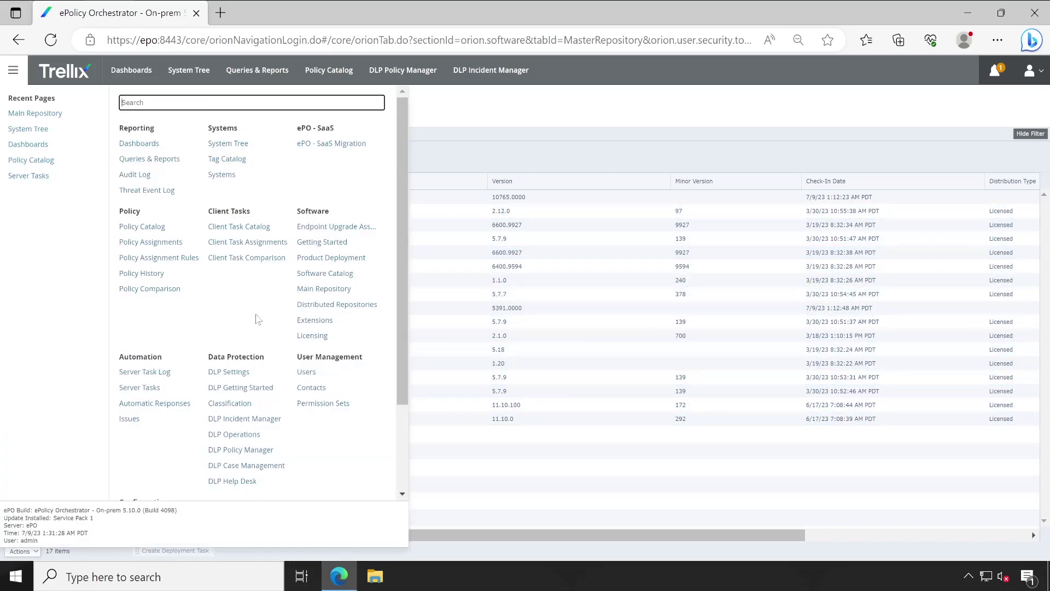
click(316, 322)
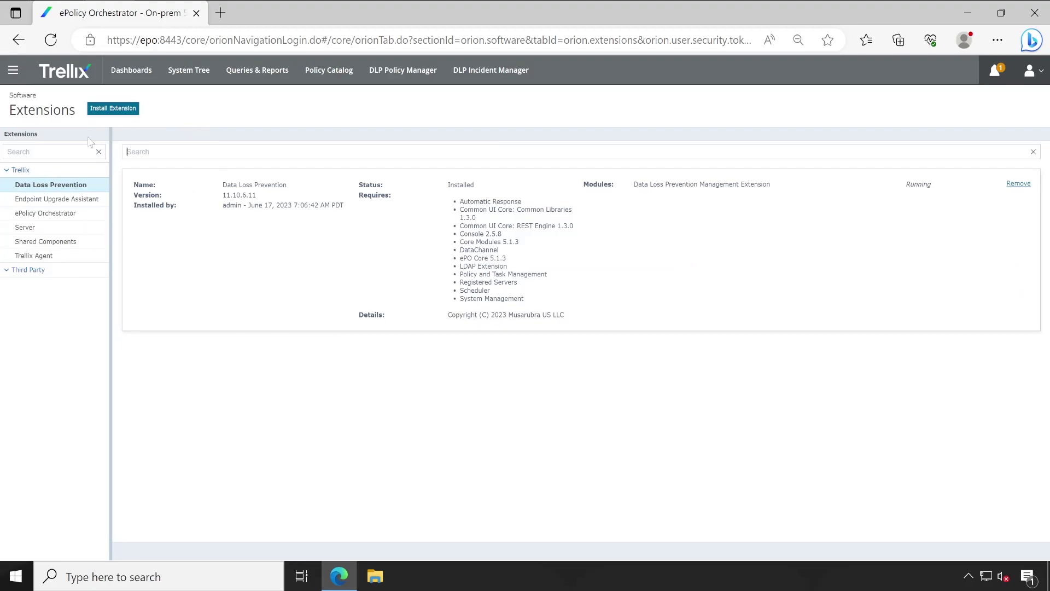
click(14, 78)
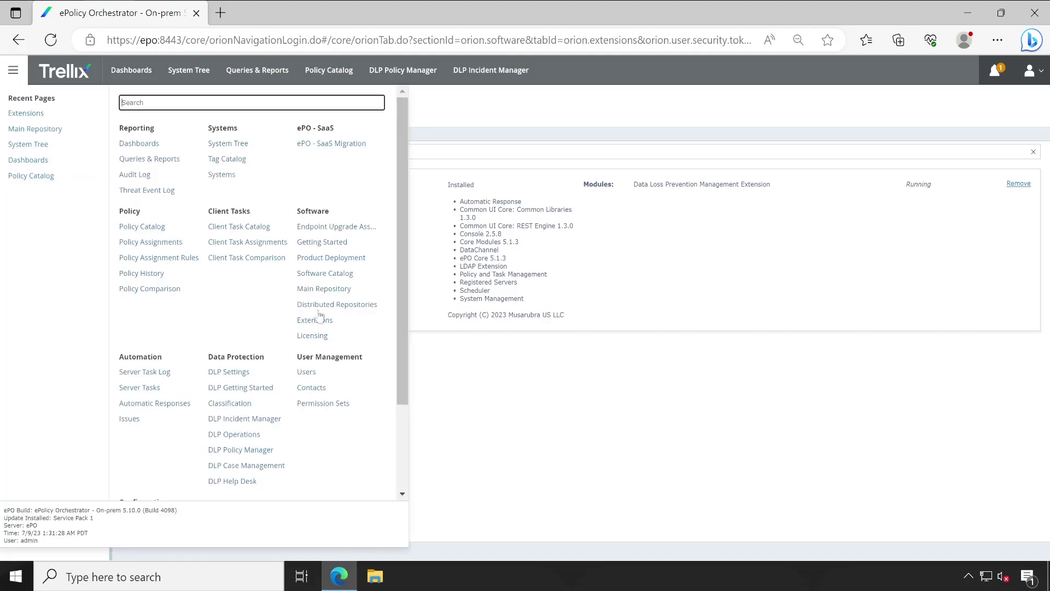
- In Software Catalog, select Endpoint Security's Trellix Drive Encryption 7.4 and all its packages for check-in
click(327, 274)
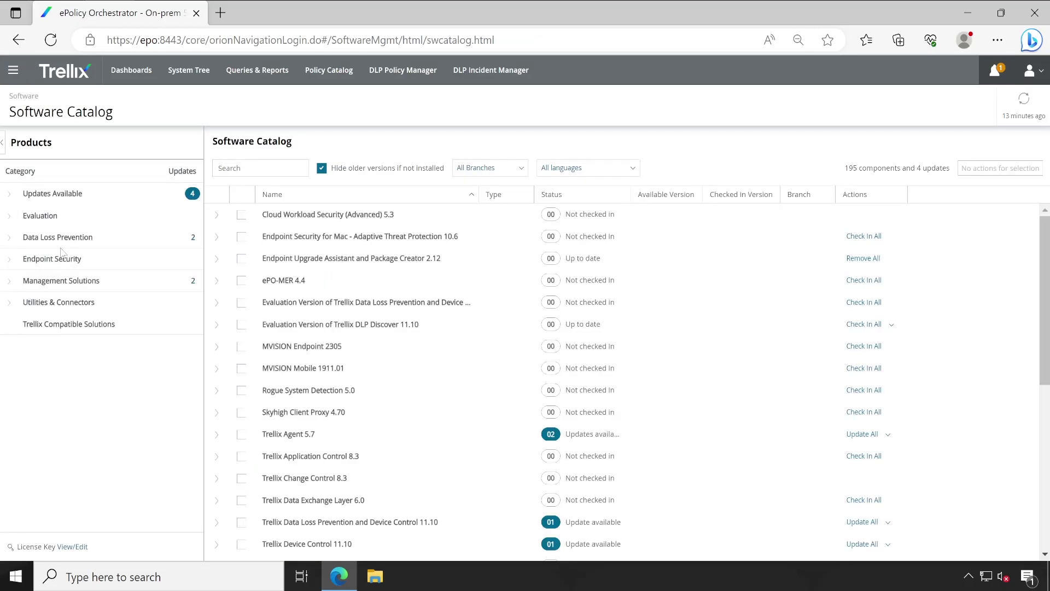
click(15, 261)
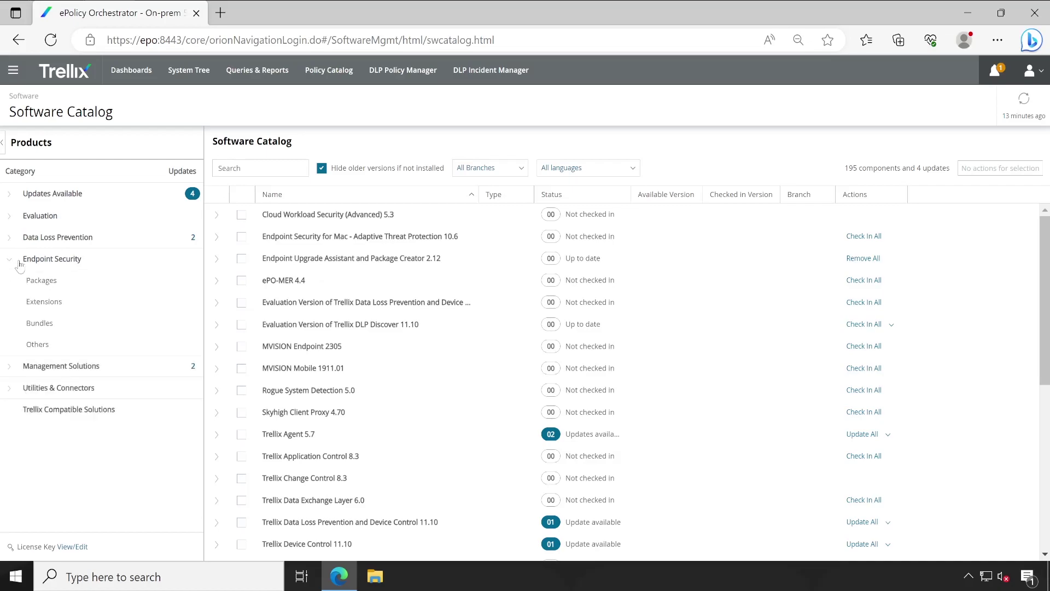
click(53, 280)
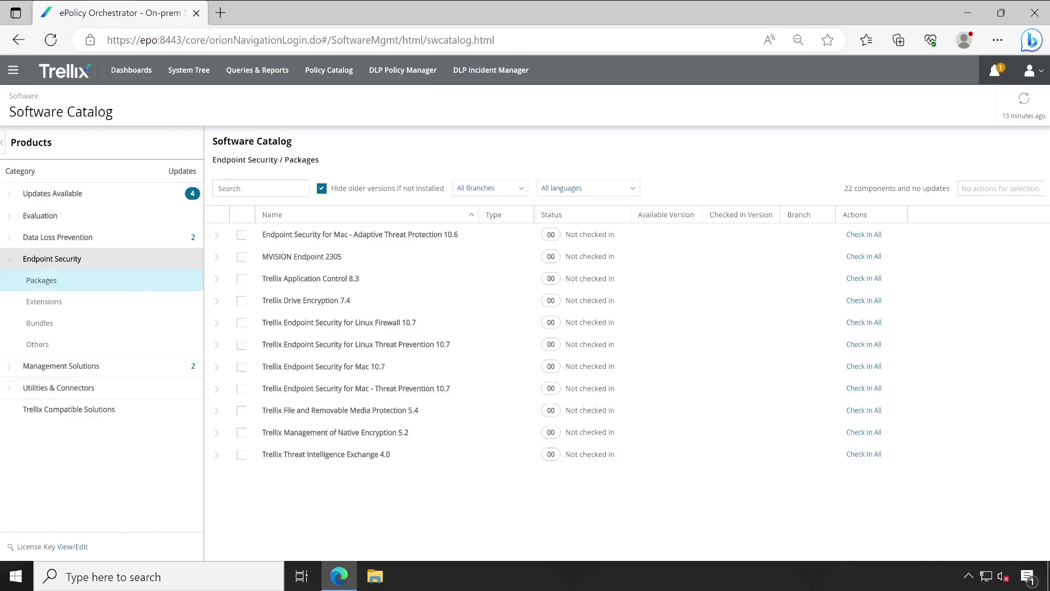
click(217, 302)
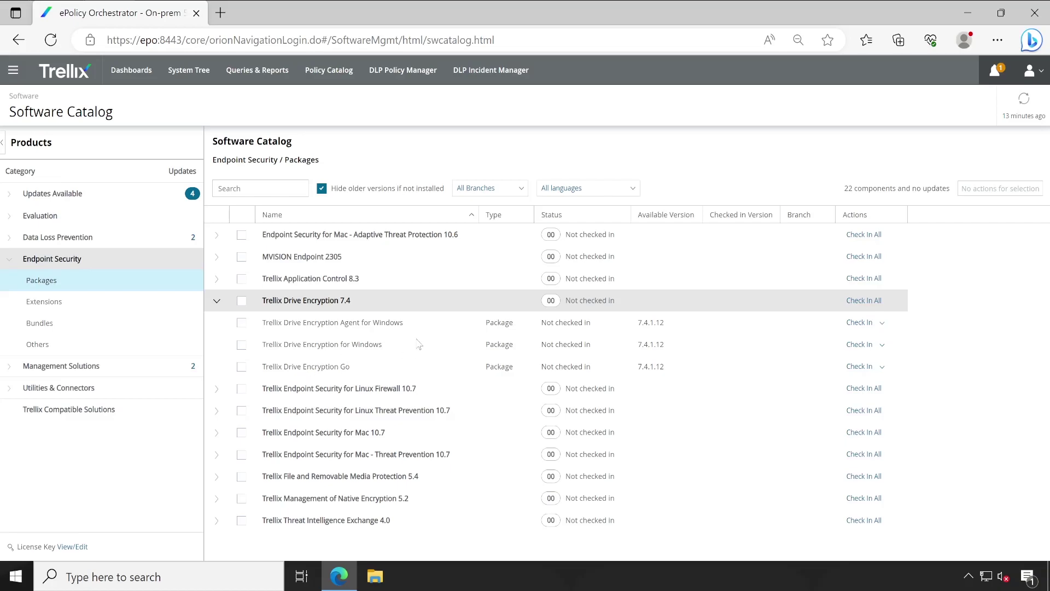
click(241, 308)
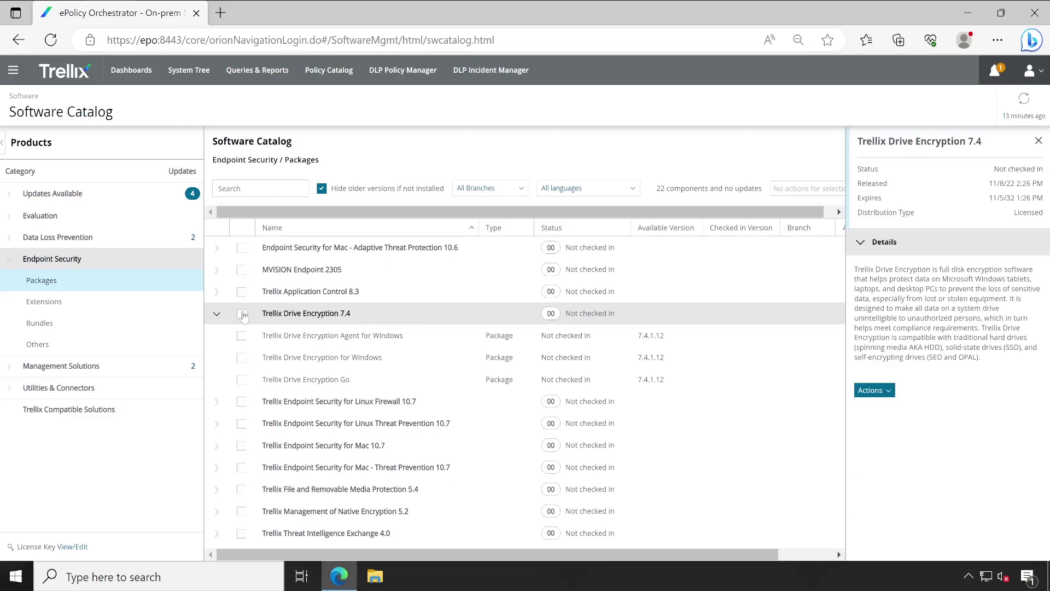
click(243, 315)
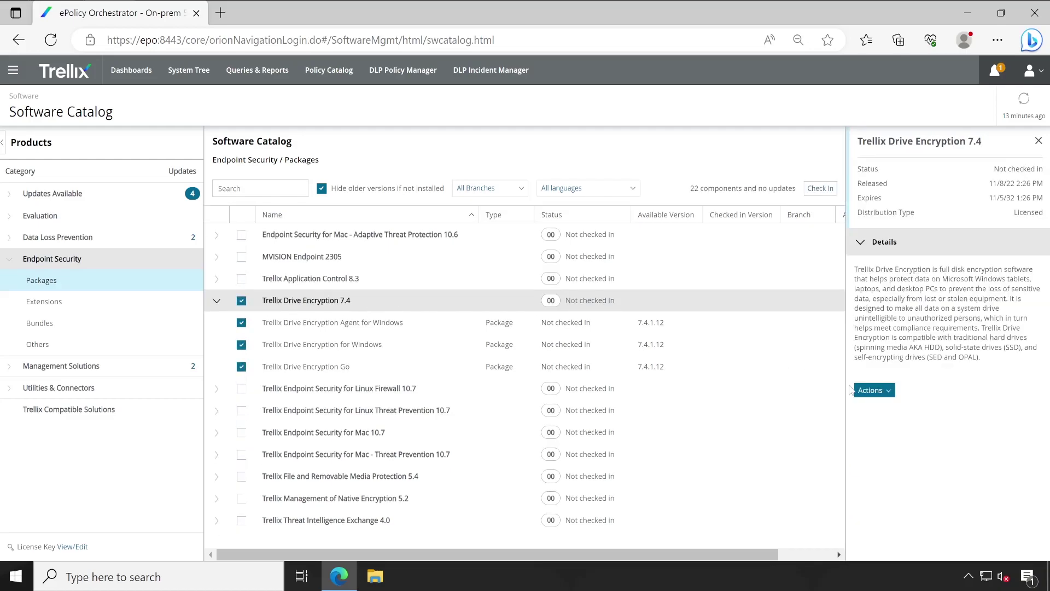
click(874, 393)
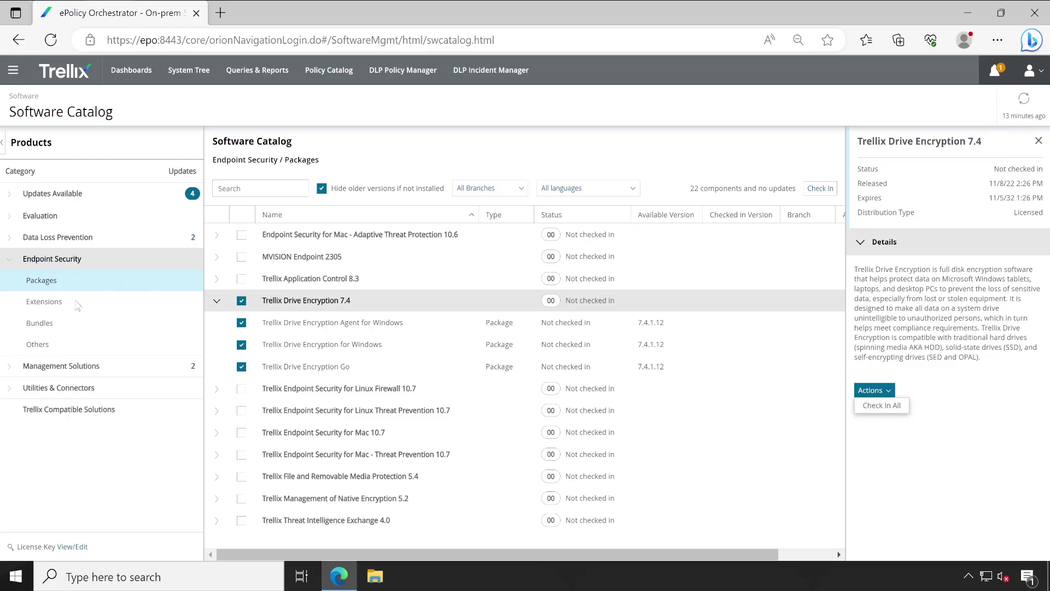
- Switch to Endpoint Security extensions and ready Drive Encryption 7.4's four extensions for Check In All
click(76, 302)
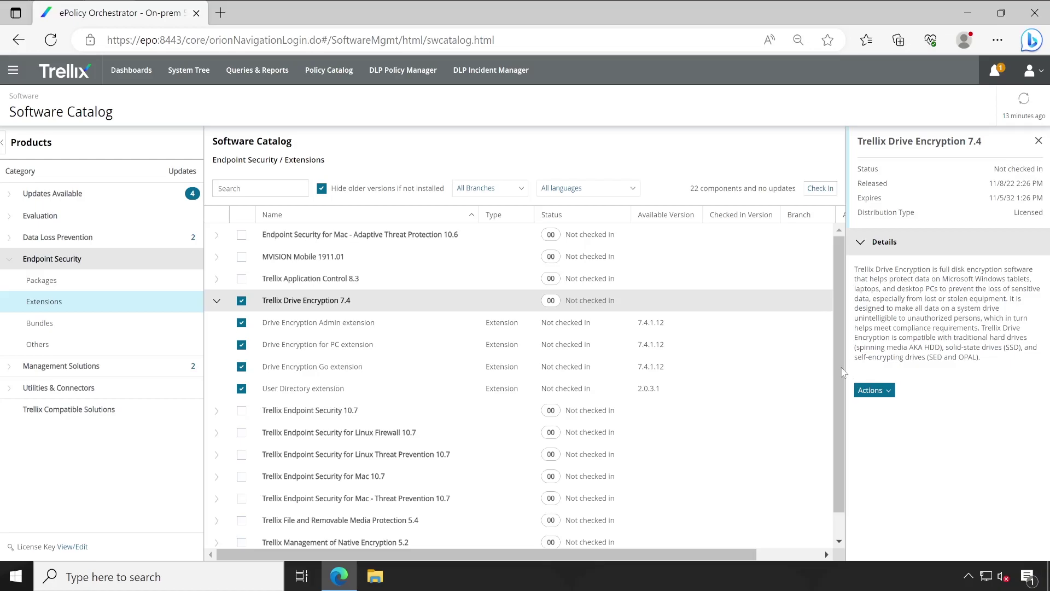
click(886, 391)
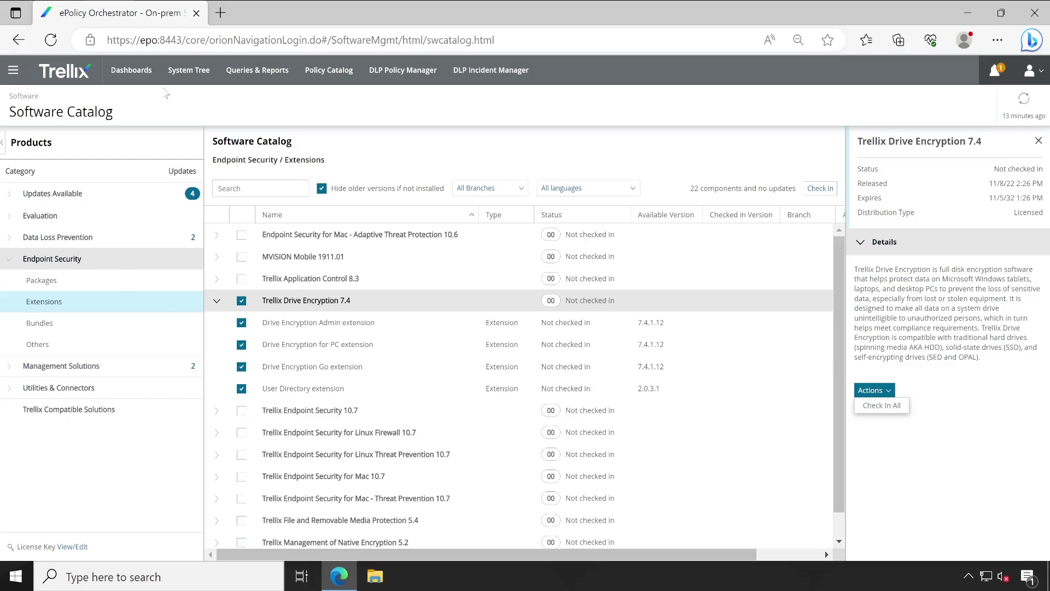
- Search Bing for Trellix product downloads, open Product Downloads - Trellix, and submit the grant form
click(221, 13)
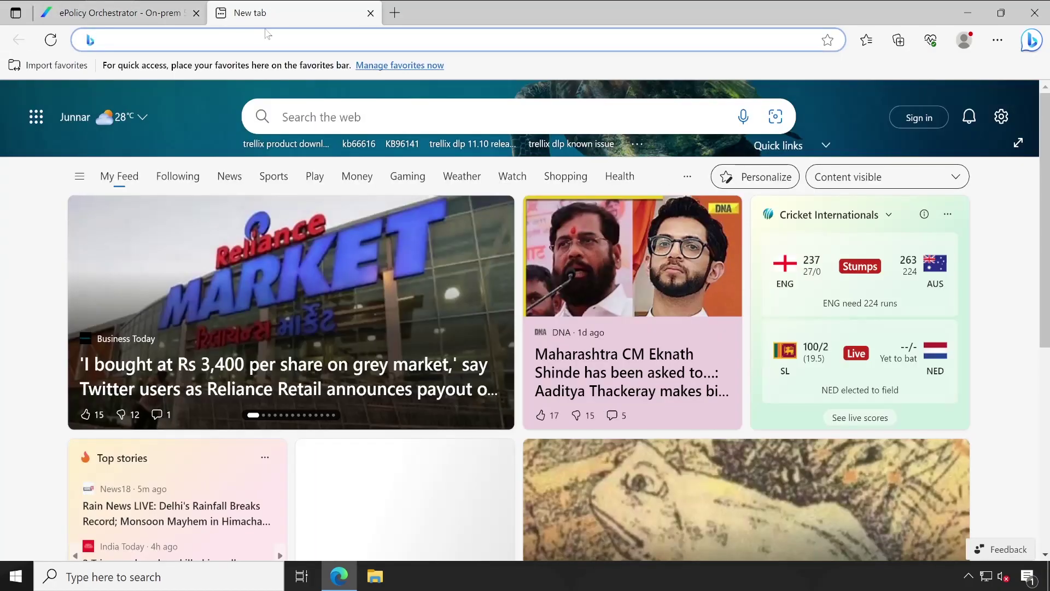
text(trellix product download)
key(Return)
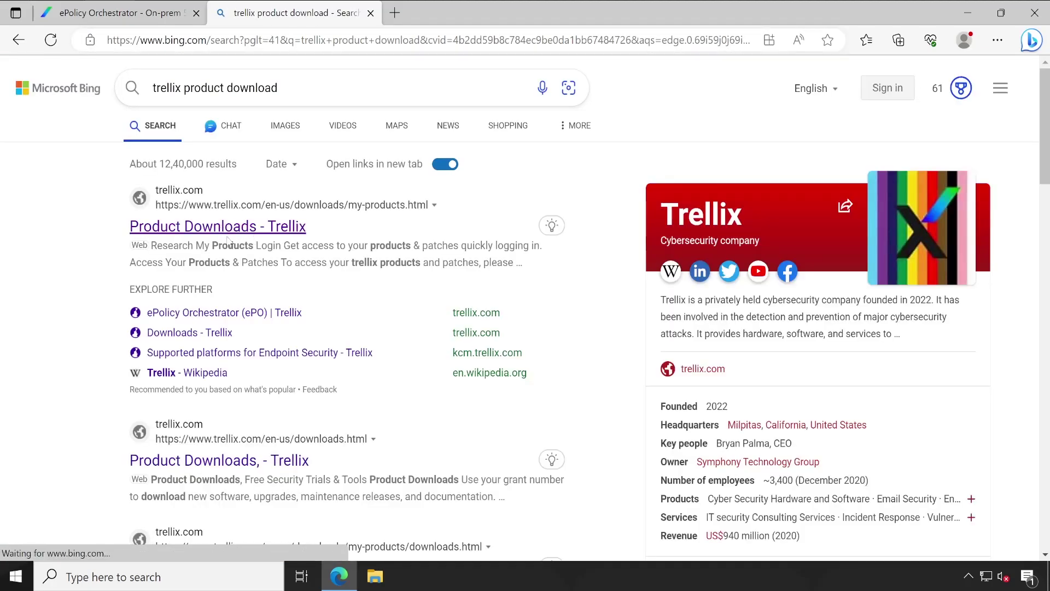
click(228, 229)
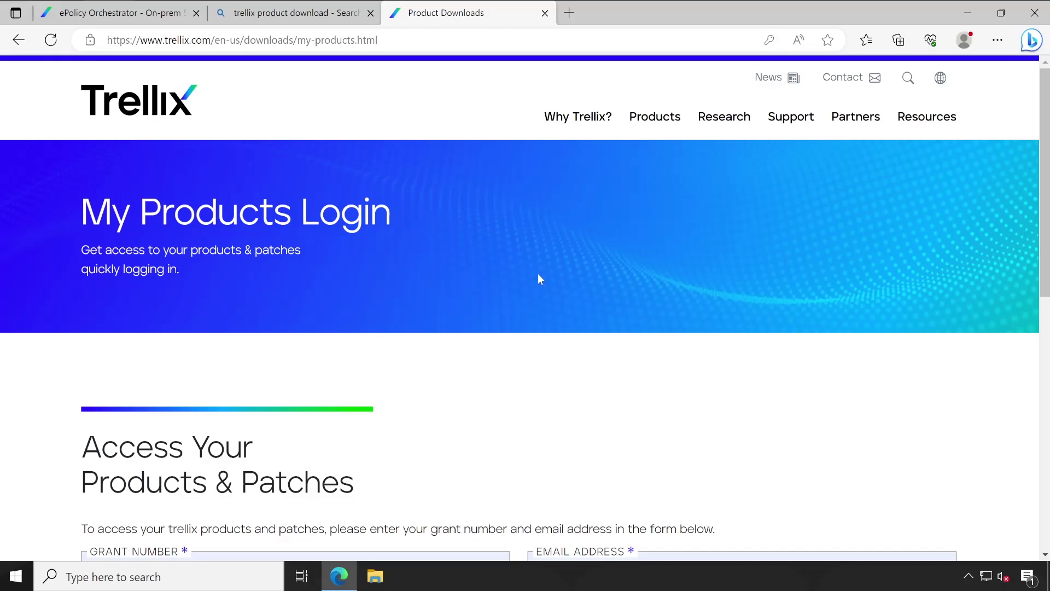
scroll(538, 274, down, 5)
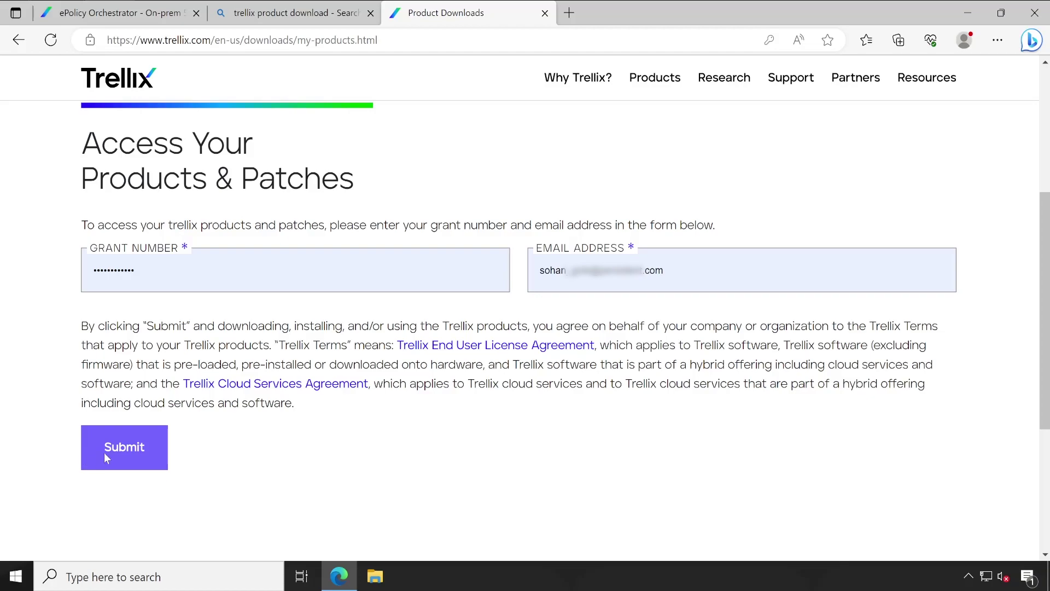
click(124, 449)
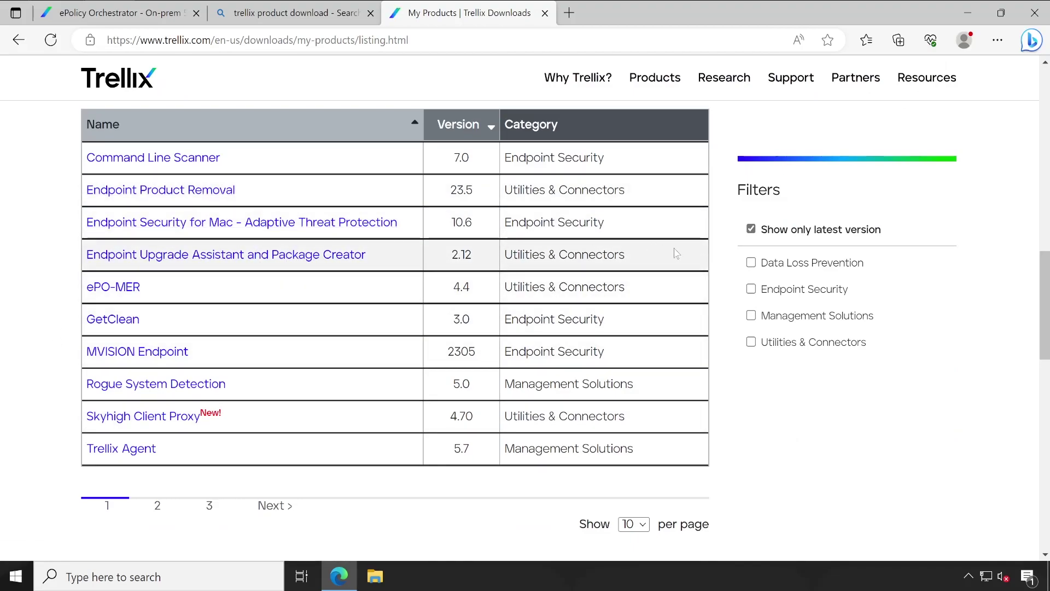
click(752, 290)
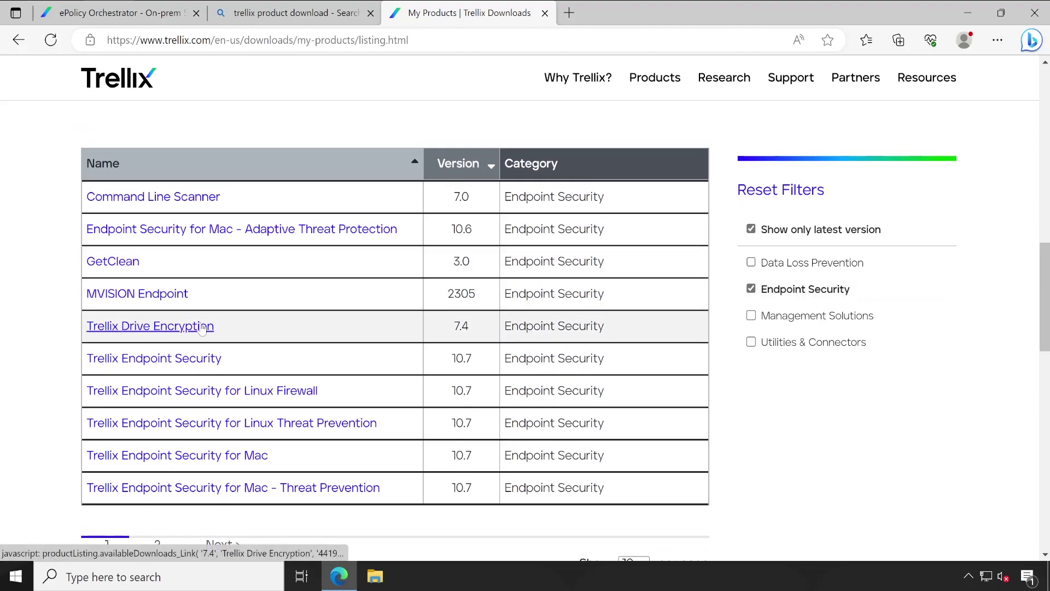
double_click(461, 326)
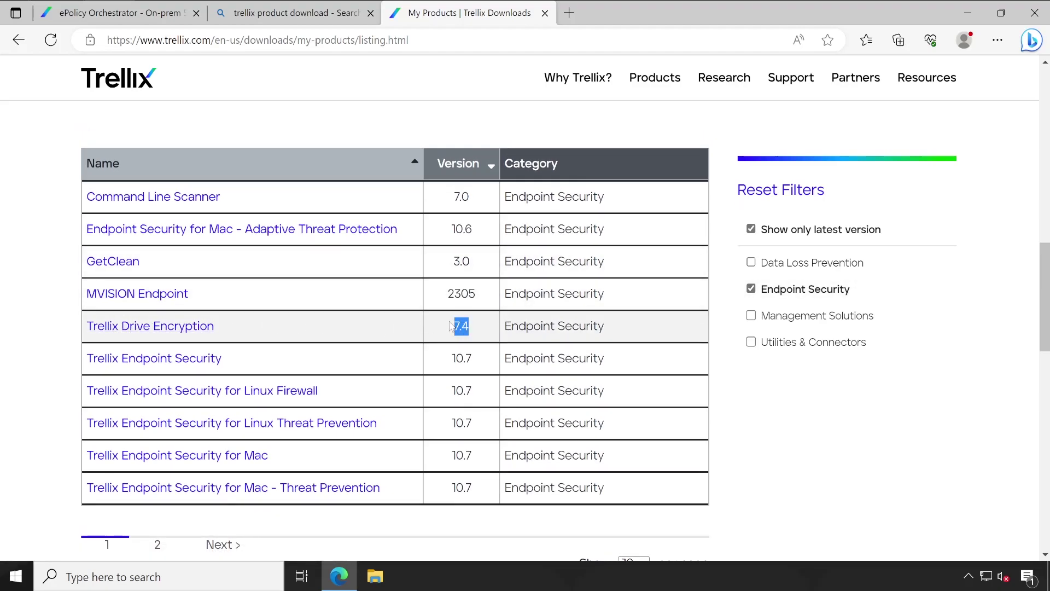
click(206, 329)
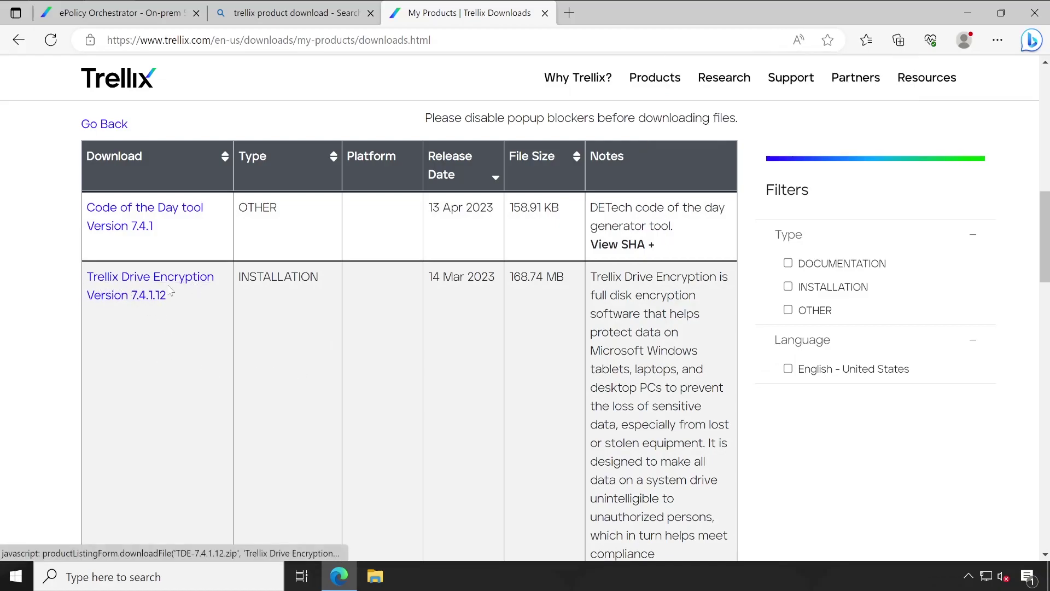
scroll(173, 298, down, 10)
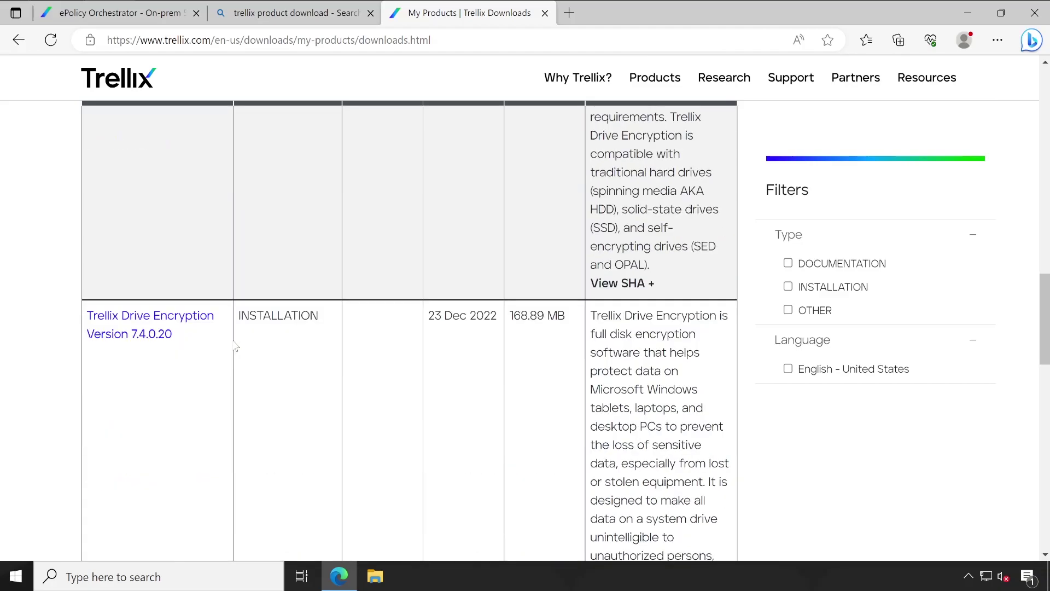
scroll(235, 346, down, 4)
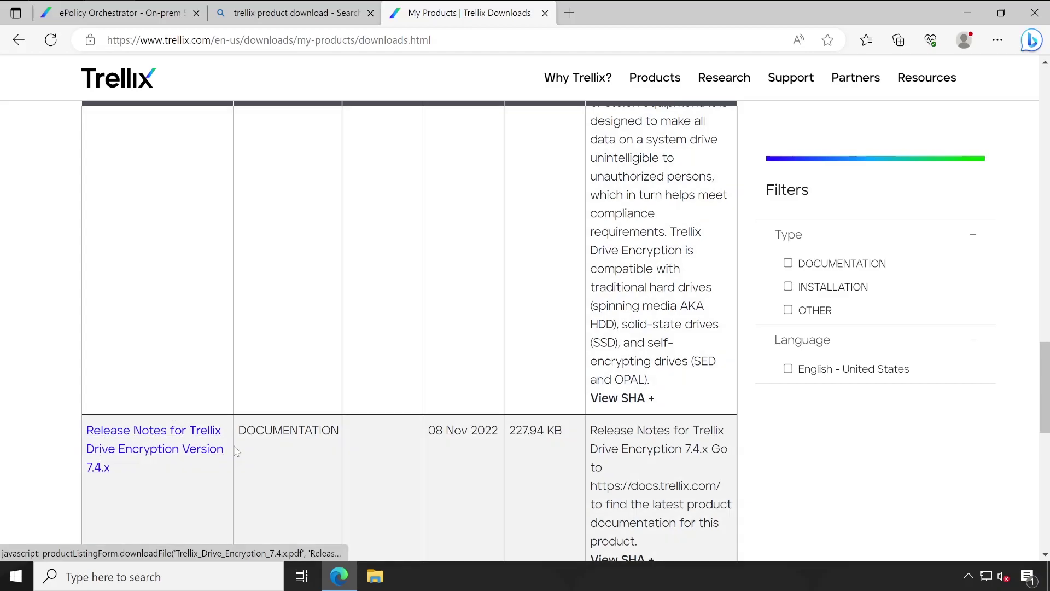
scroll(256, 459, up, 3)
scroll(256, 459, down, 6)
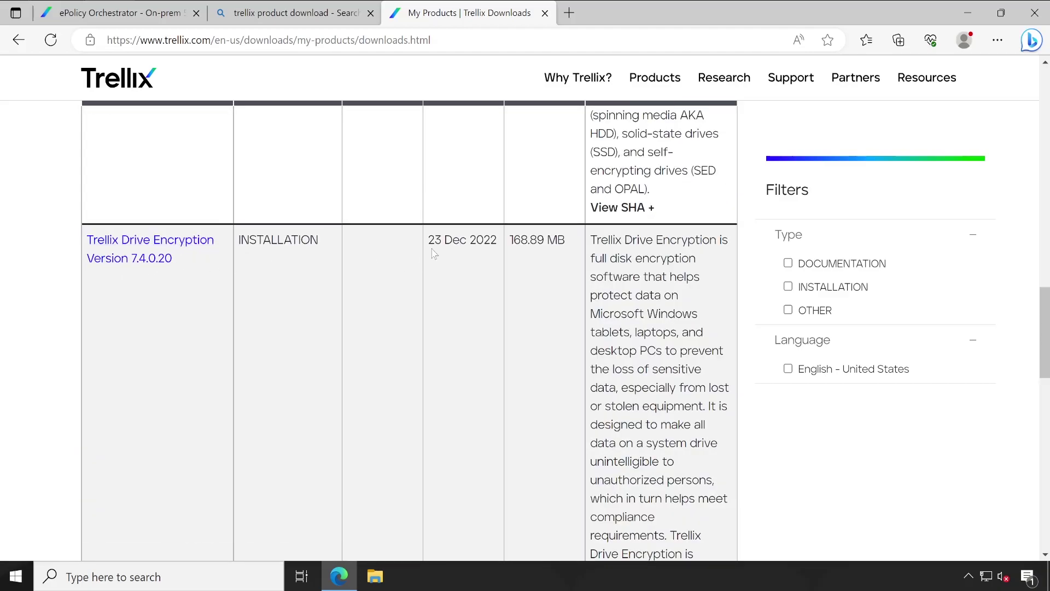
drag(428, 240, 497, 241)
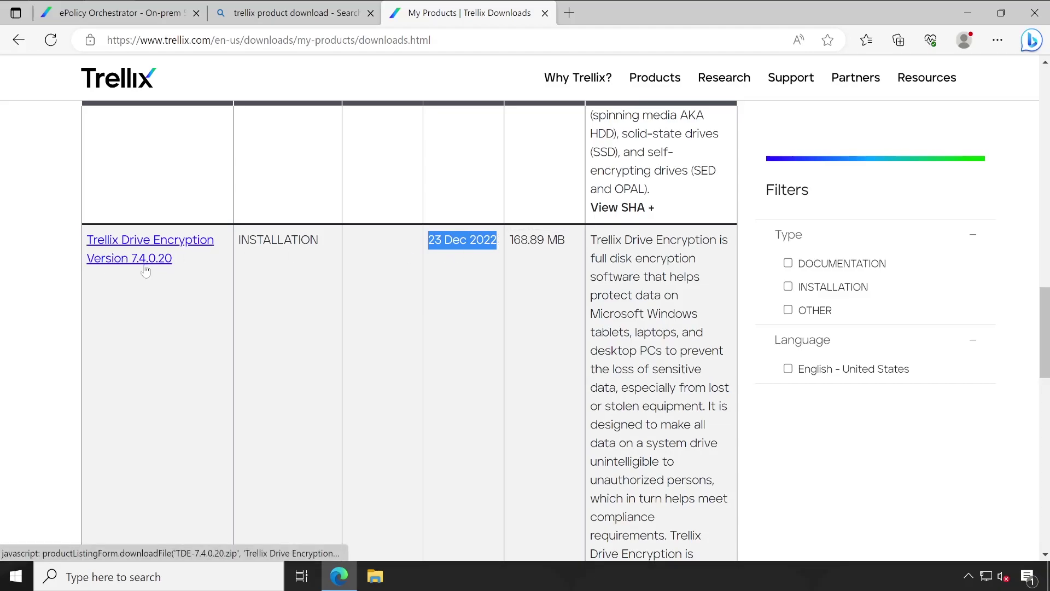
scroll(298, 351, up, 3)
scroll(298, 351, up, 9)
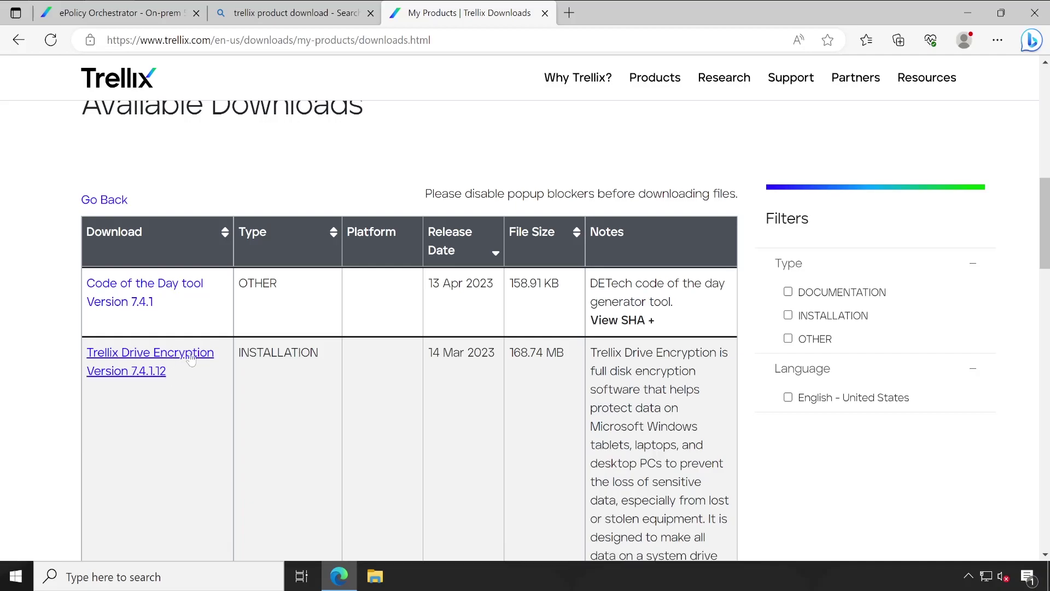
drag(509, 353, 565, 353)
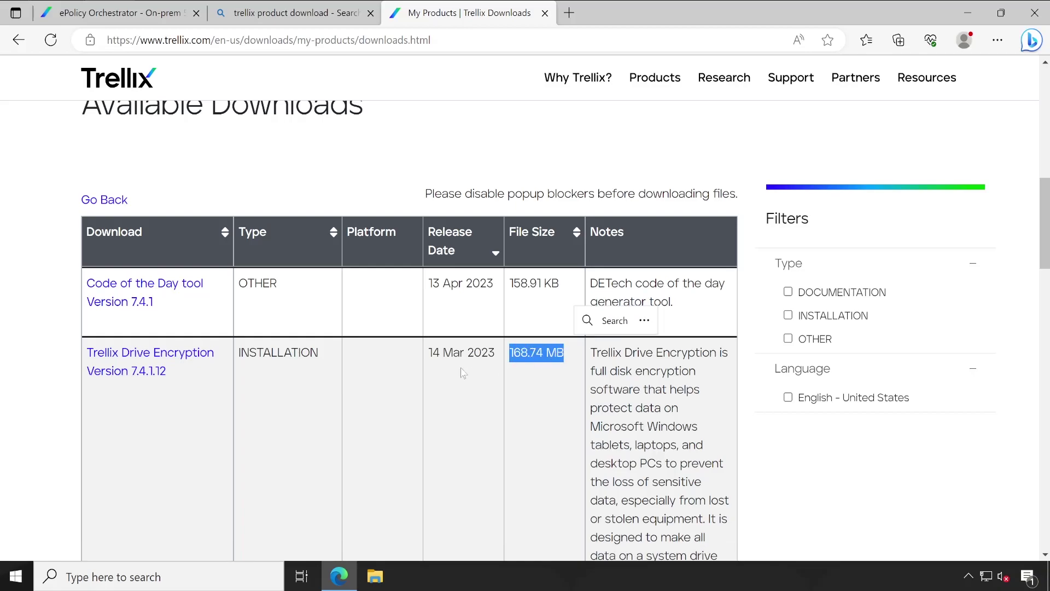
click(428, 356)
drag(428, 353, 475, 371)
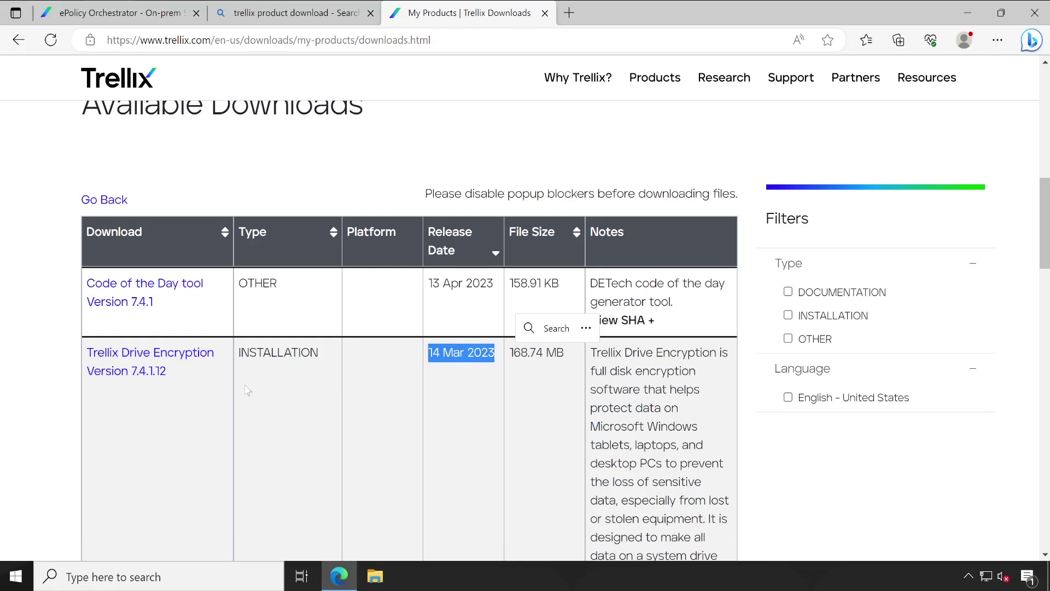
- Download the Trellix Drive Encryption 7.4.1.12 package, TDE-7.4.1.12.zip
click(158, 364)
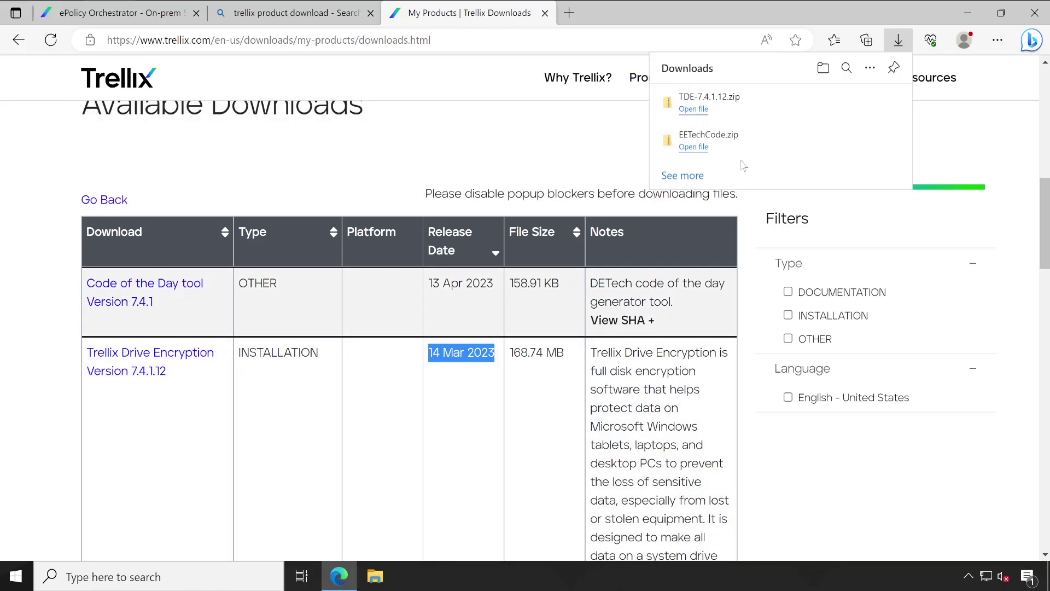
- Extract all 27 items of TDE-7.4.1.12.zip into a TDE-7.4.1.12 folder in Downloads
click(848, 104)
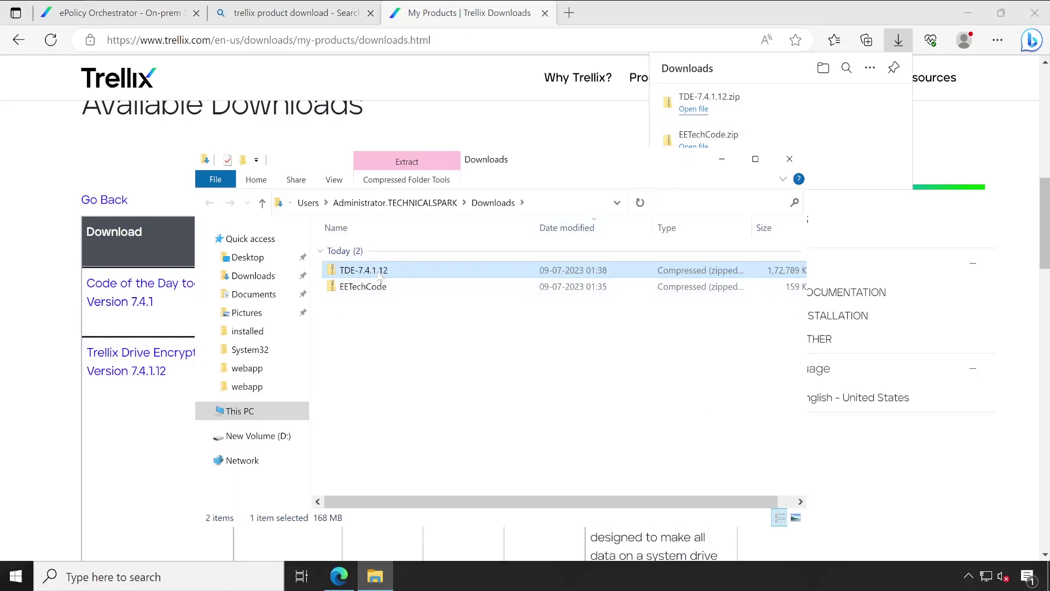
right_click(381, 273)
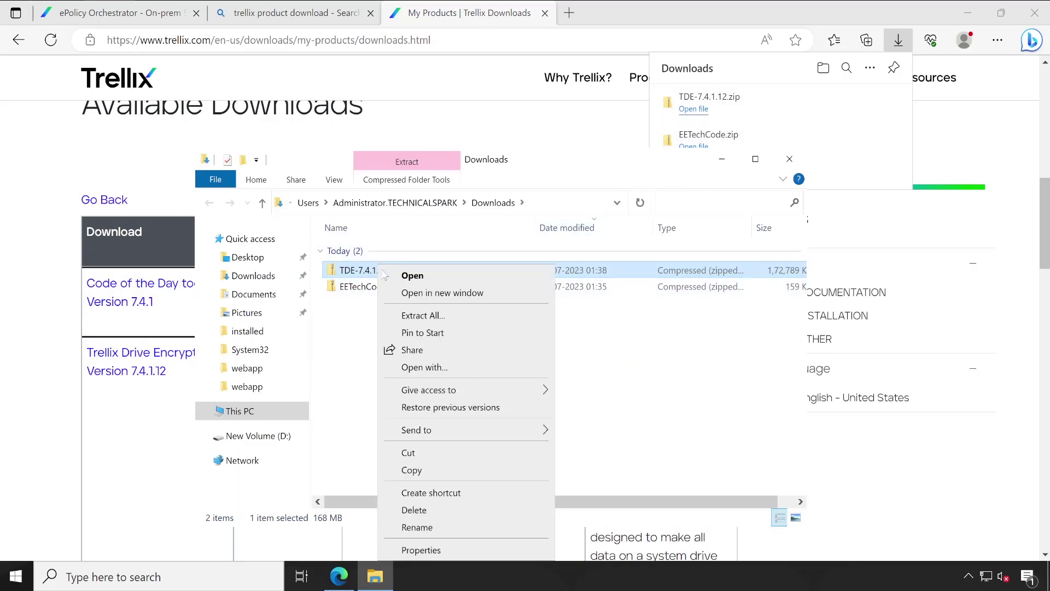
click(423, 316)
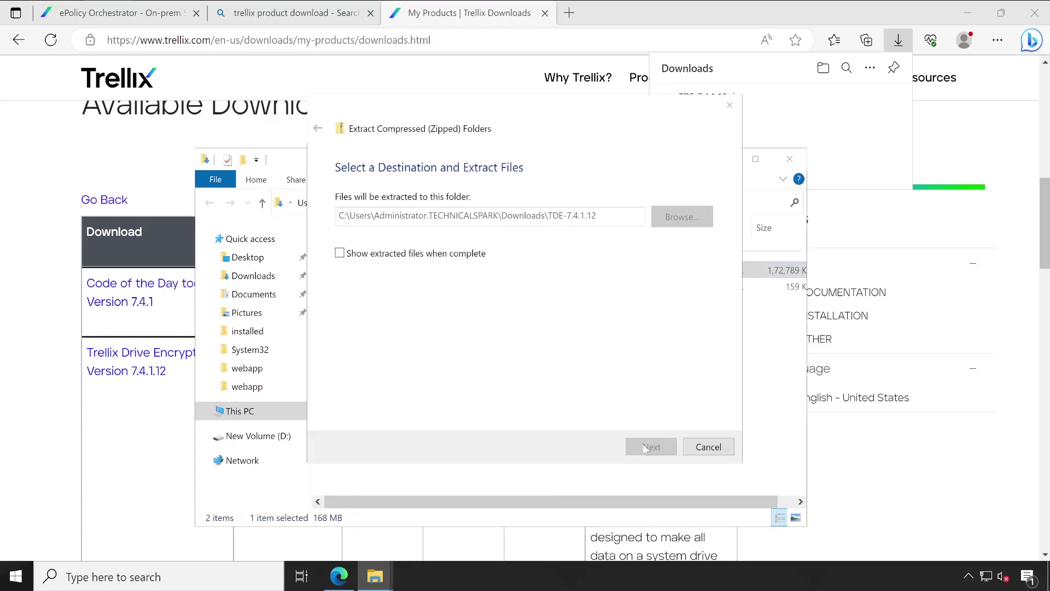
click(641, 442)
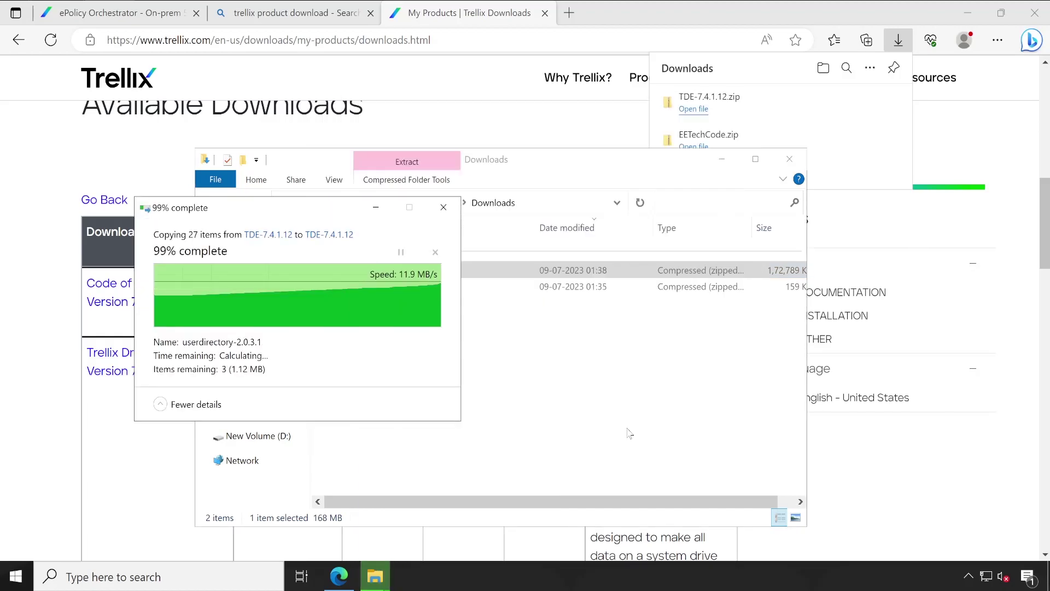
click(596, 17)
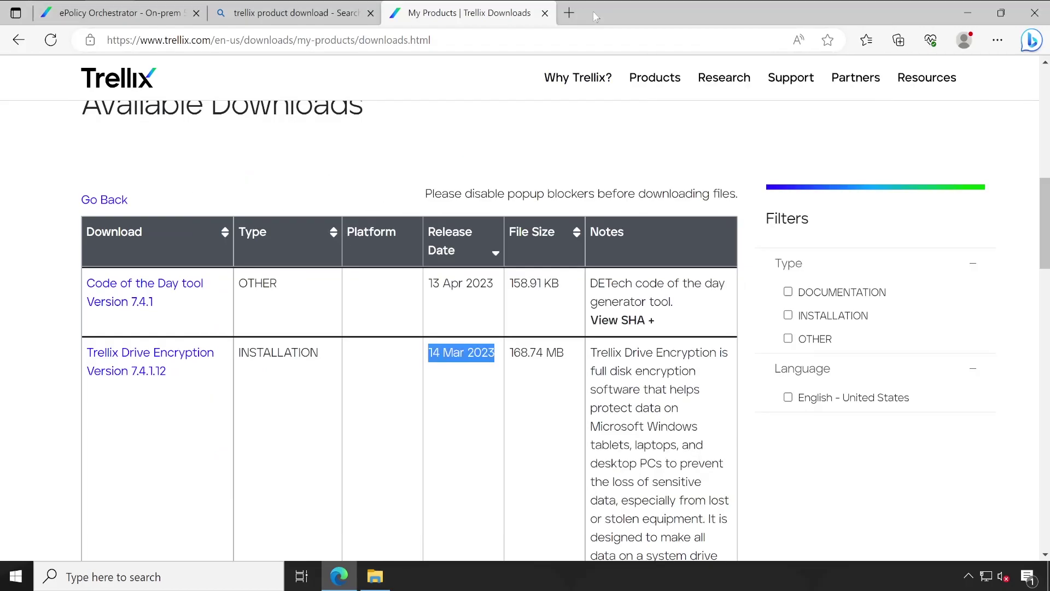
- Close the Trellix and Bing tabs and start Install Extension from ePO's Software > Extensions page
click(545, 13)
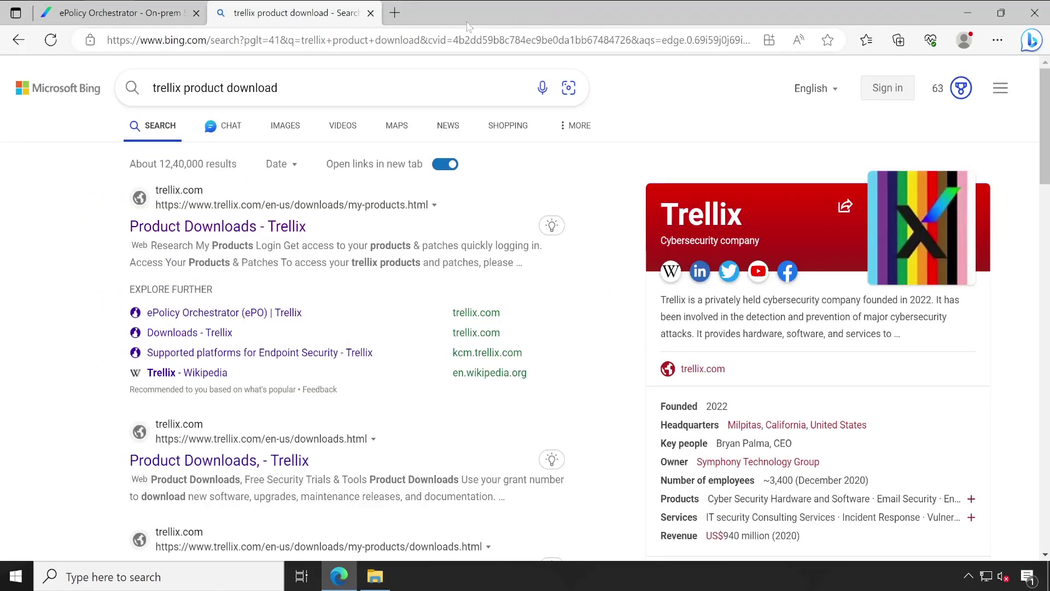
click(370, 15)
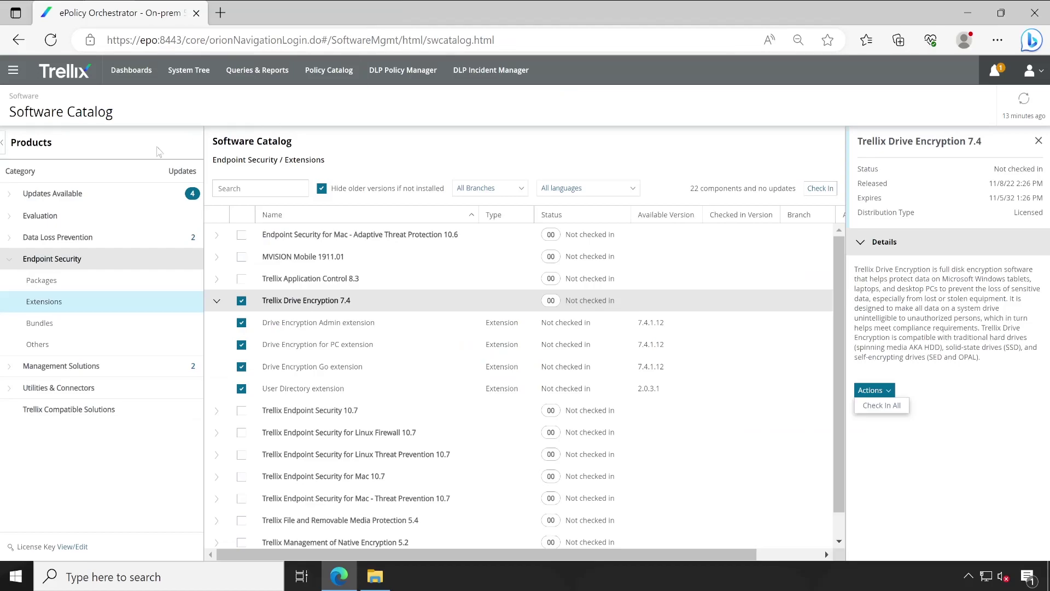
click(13, 72)
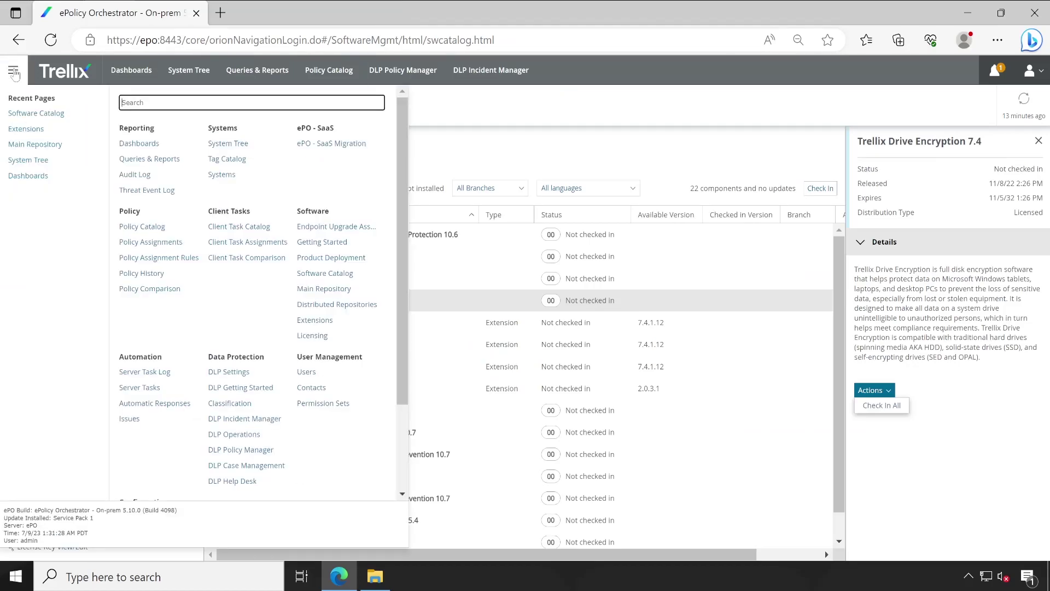
click(328, 320)
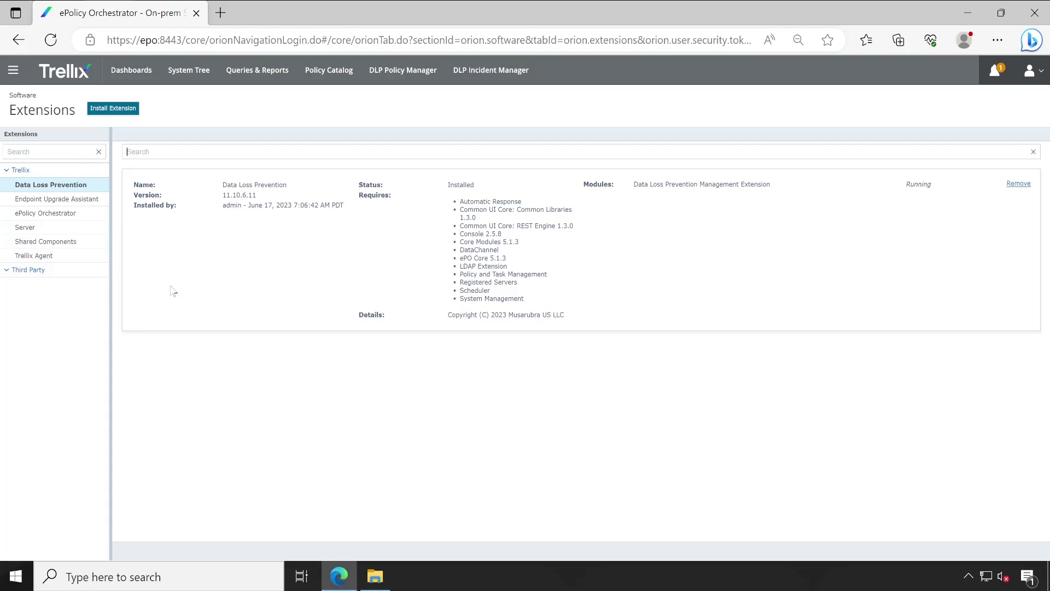
click(120, 108)
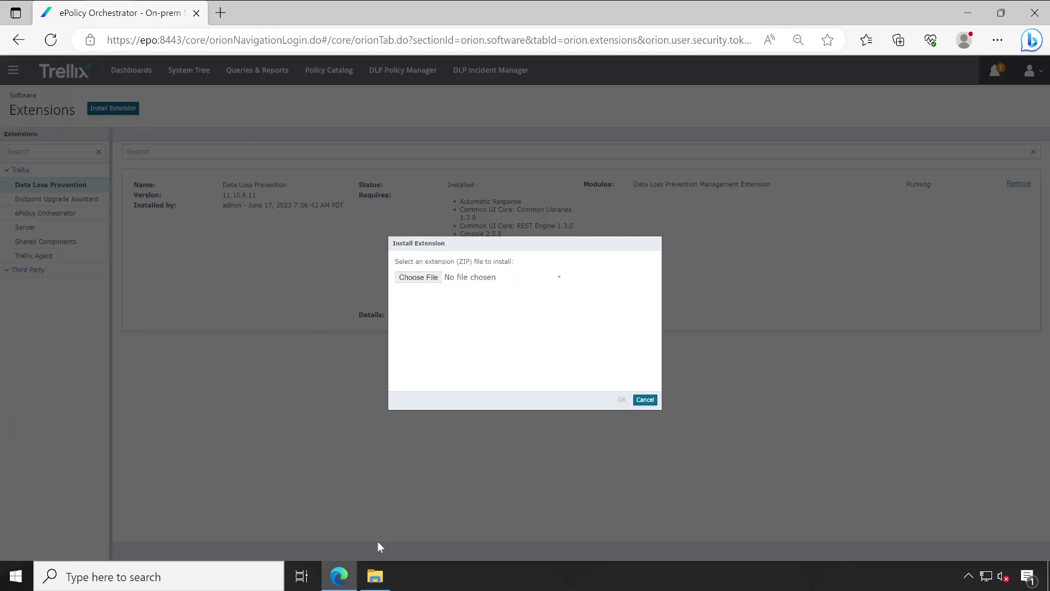
- Open the extracted TDE-7.4.1.12 folder and look inside its EETech and MDE Misc folders
click(375, 576)
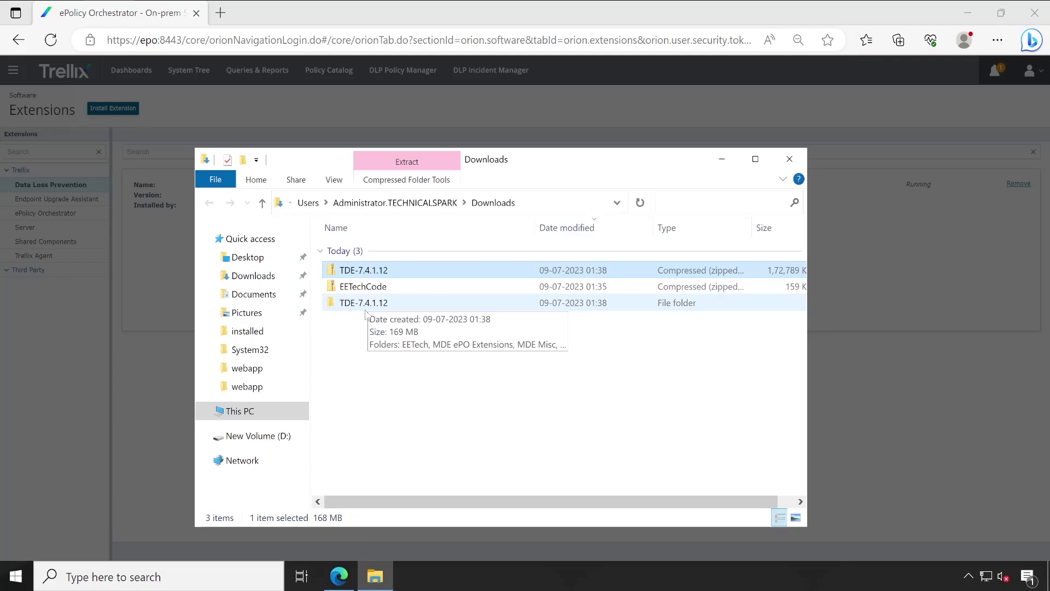
double_click(394, 305)
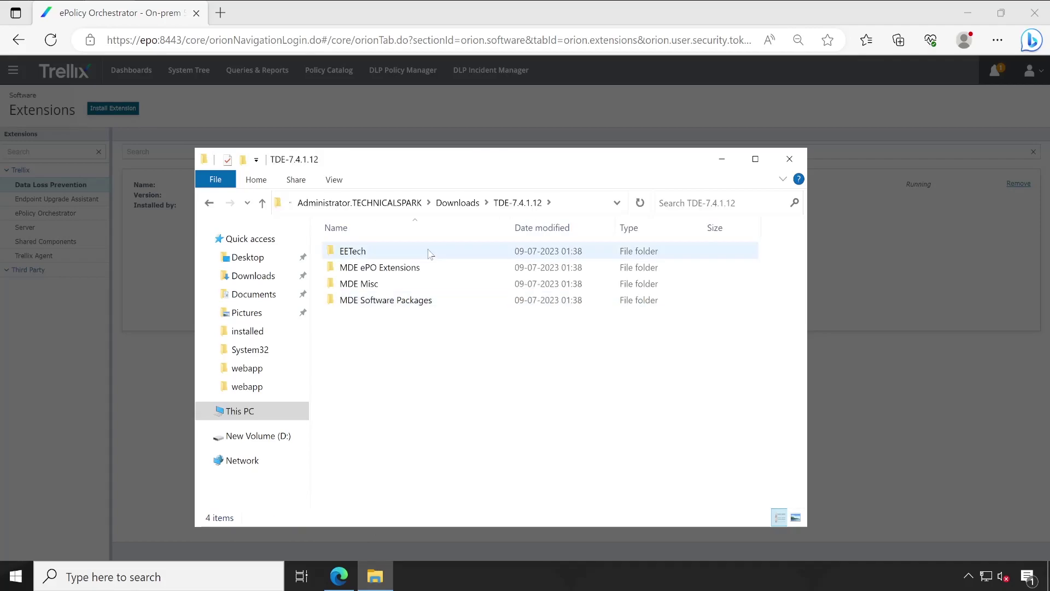
double_click(429, 253)
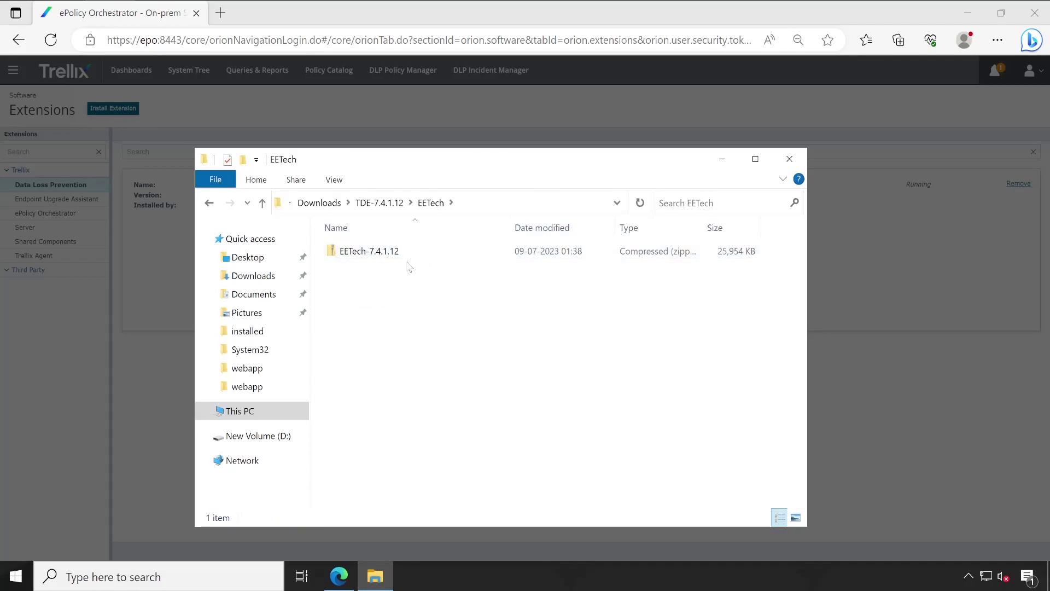
key(alt+Left)
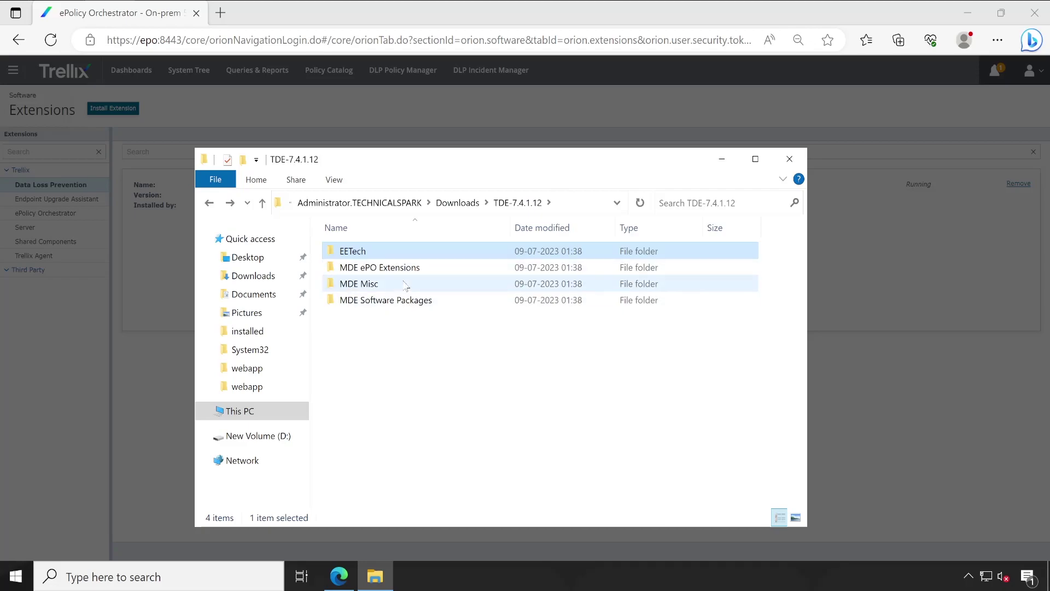
double_click(405, 285)
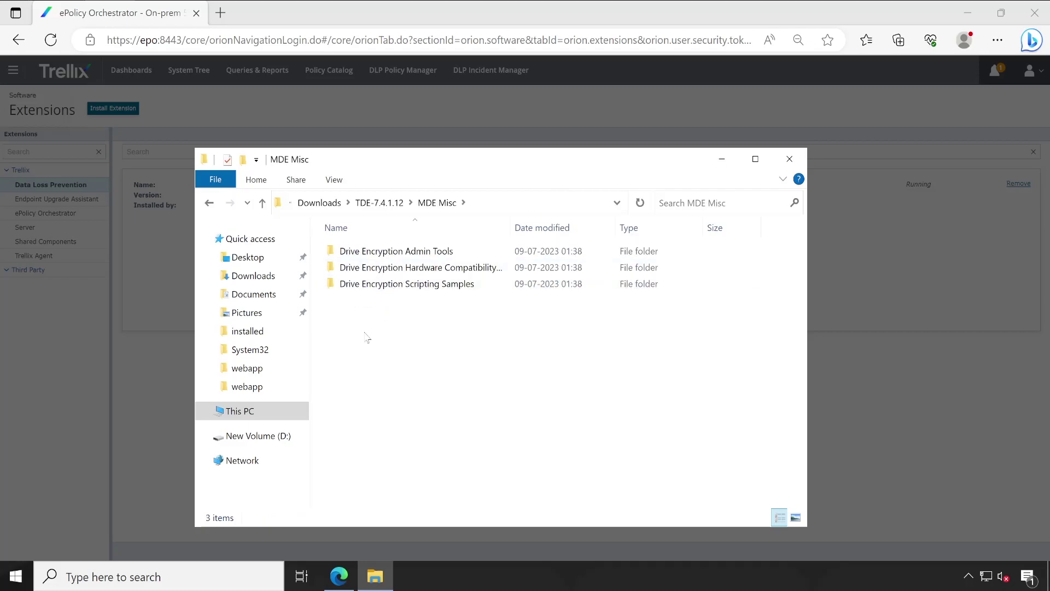
key(alt+Left)
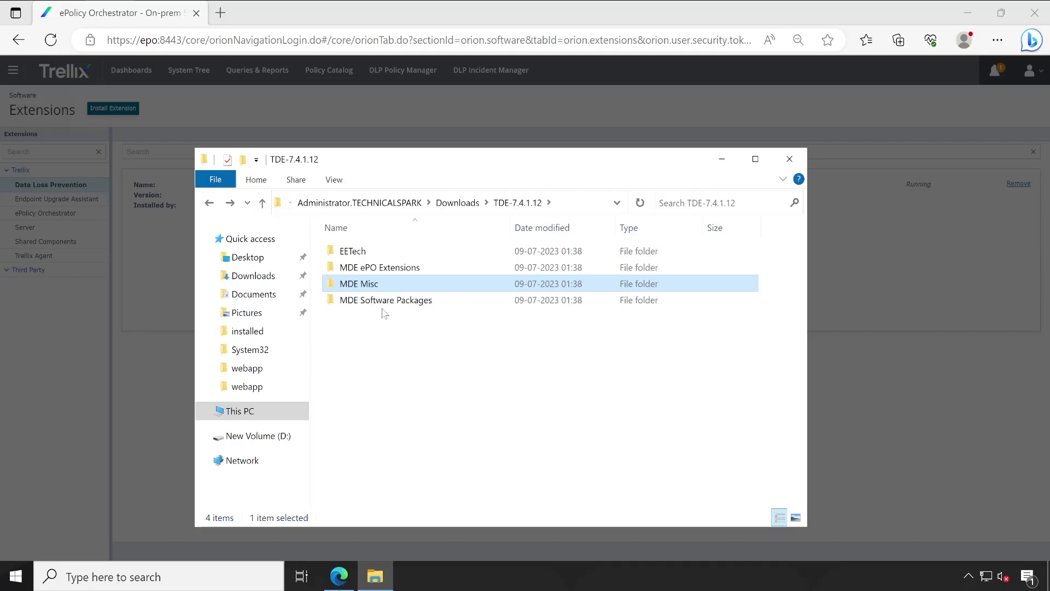
- Open MDE ePO Extensions and review its Admin, PC, Go, Help and User Directory folders
click(365, 268)
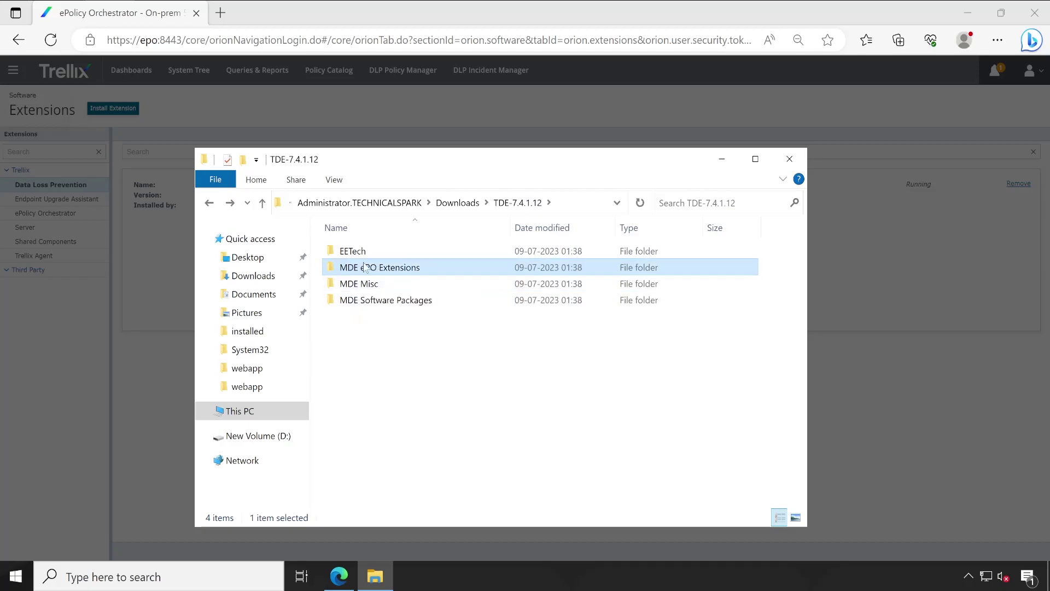
double_click(398, 269)
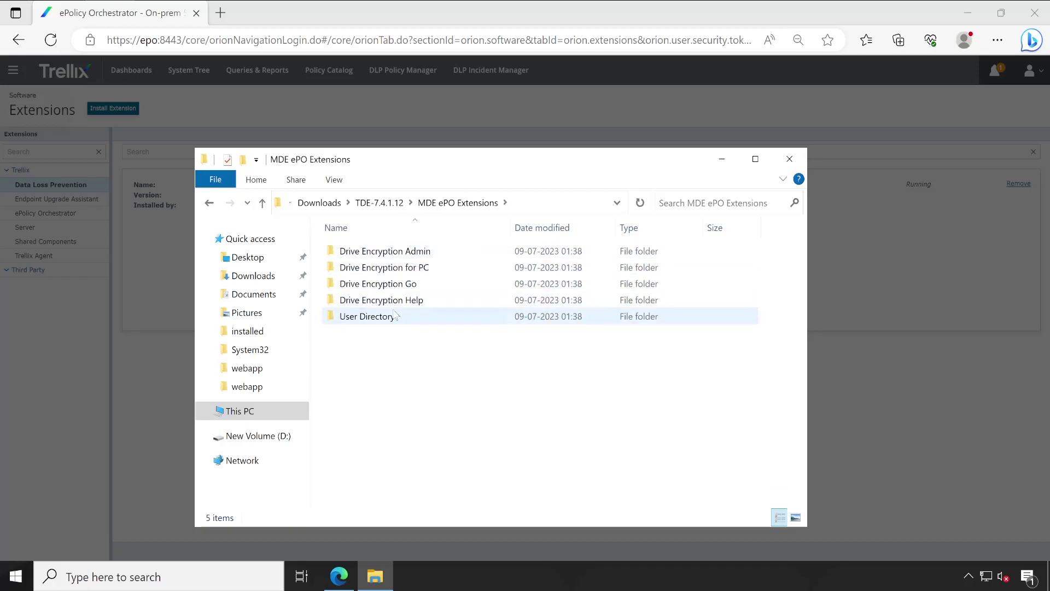
click(432, 253)
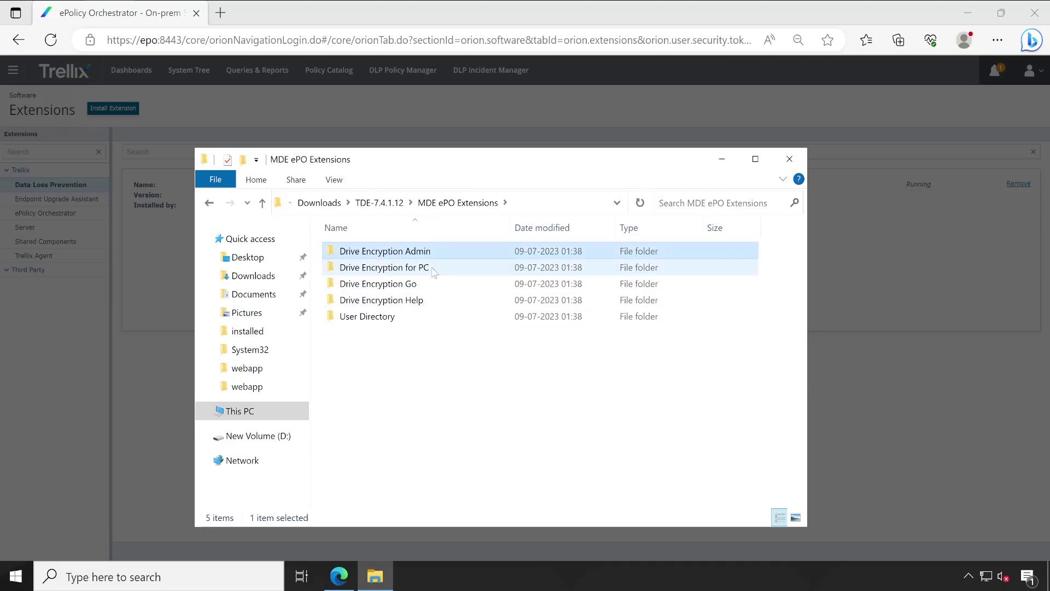
click(435, 269)
click(430, 287)
click(424, 301)
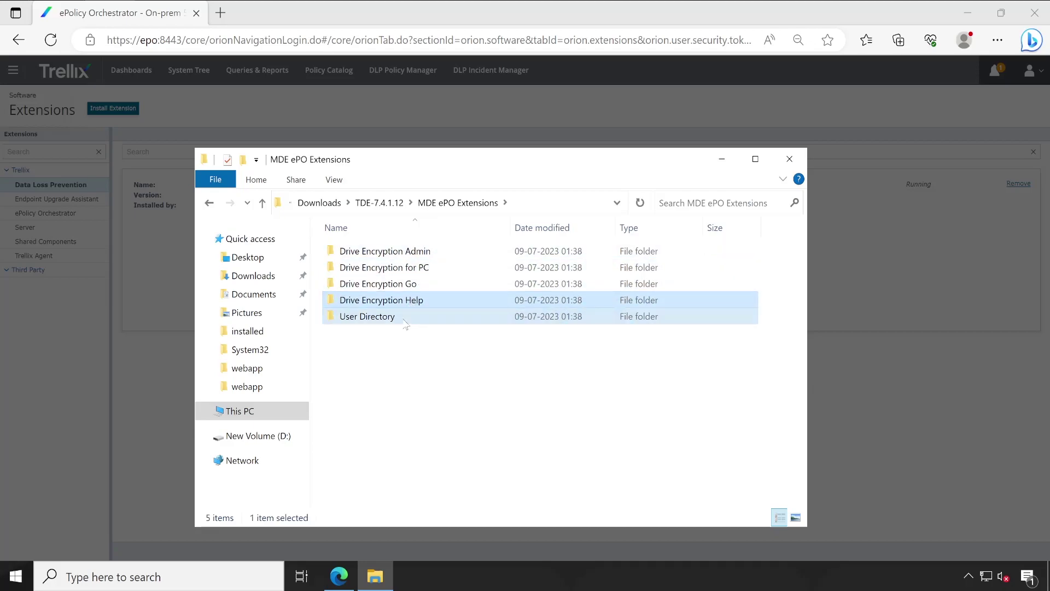
click(396, 322)
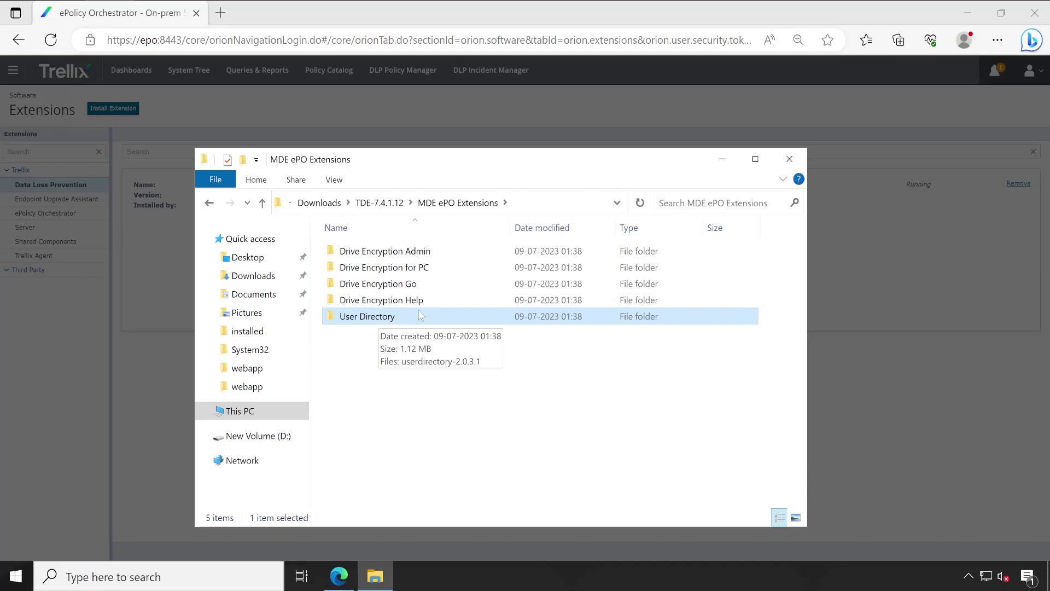
- Install EEADMIN-7.4.1.12.zip from MDE ePO Extensions > Drive Encryption Admin as an ePO extension
click(458, 18)
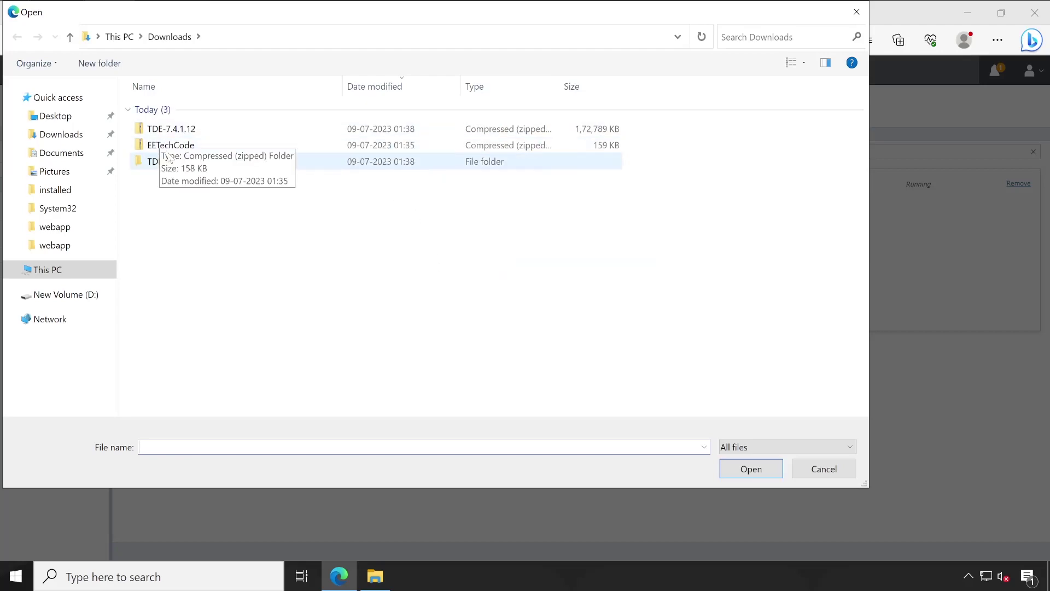
click(173, 162)
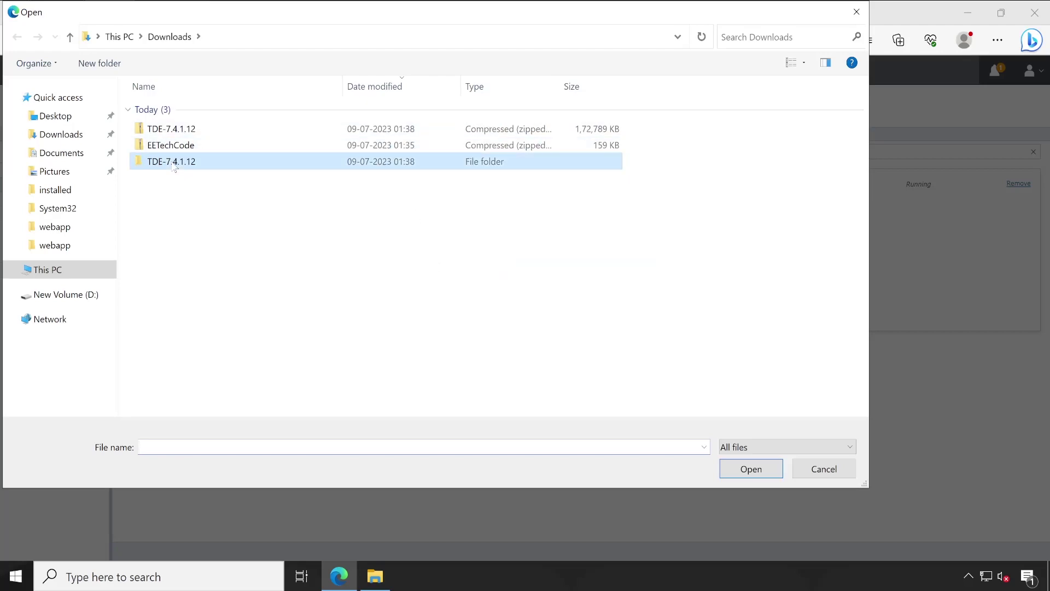
double_click(173, 162)
double_click(224, 126)
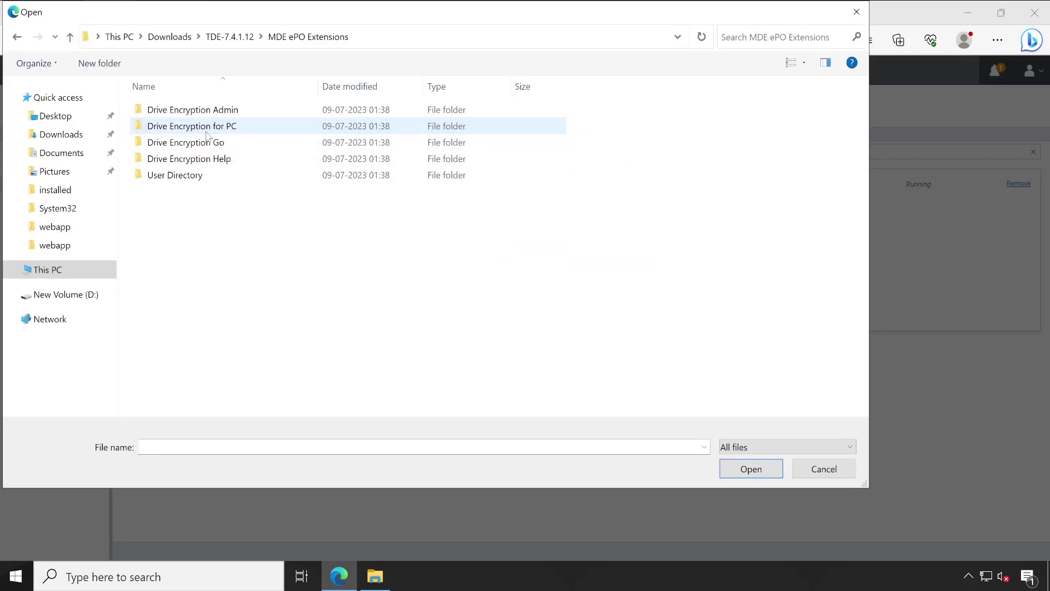
click(238, 114)
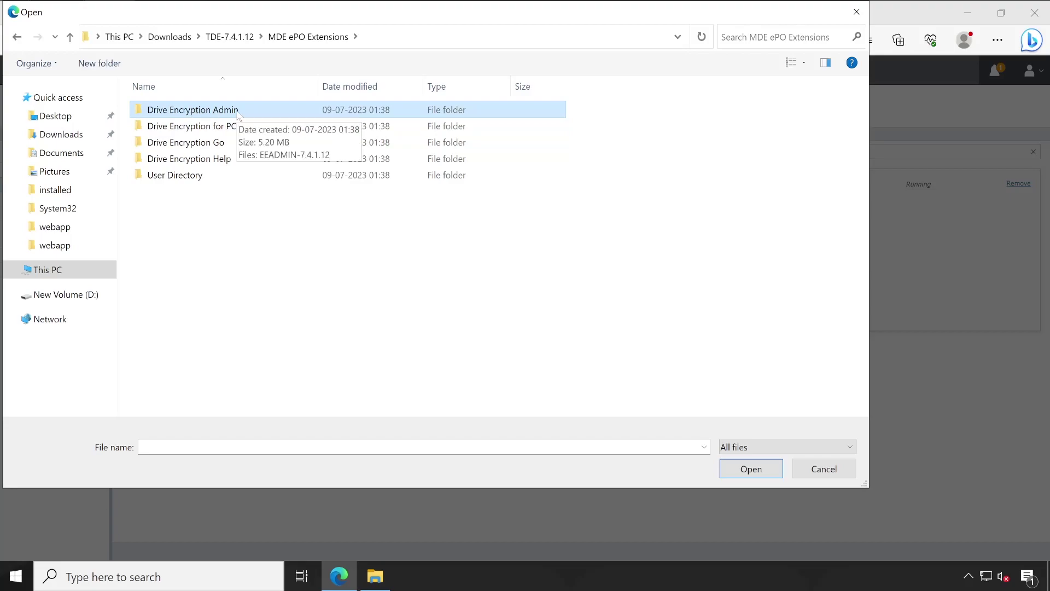
double_click(232, 112)
click(233, 110)
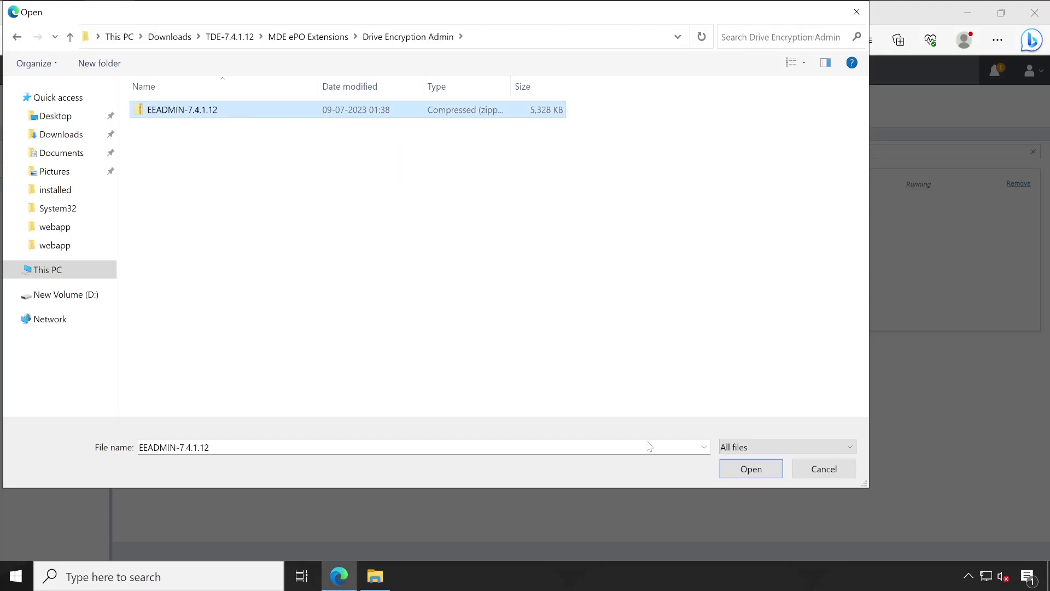
click(751, 469)
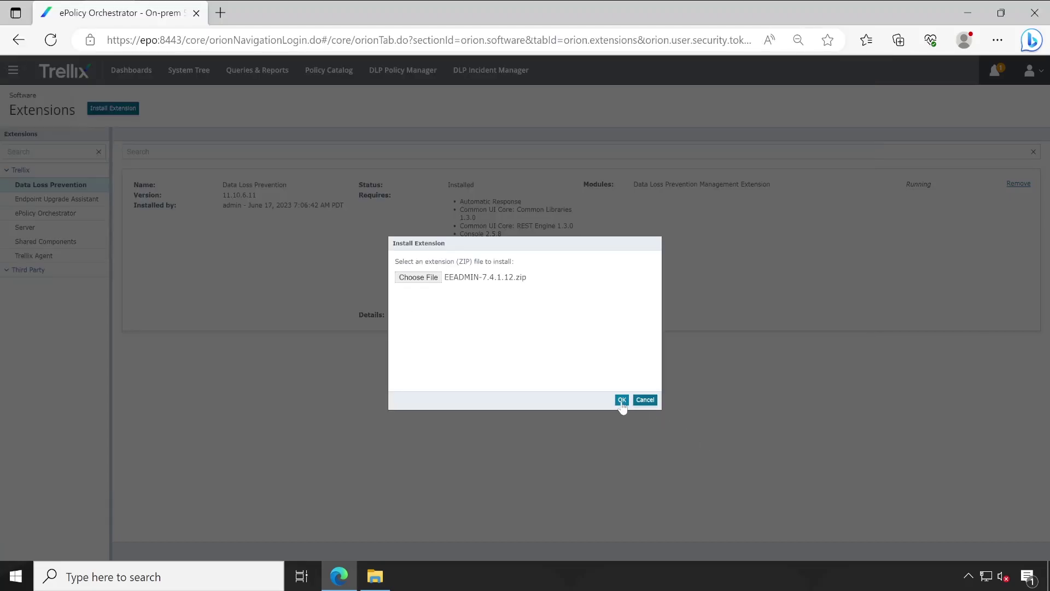
click(622, 400)
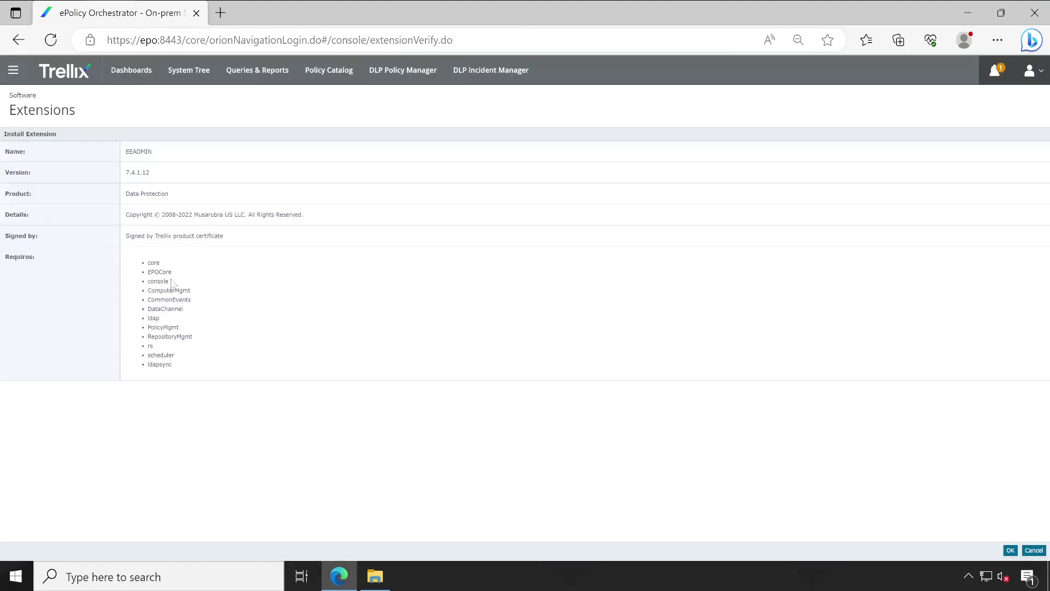
drag(154, 263, 173, 364)
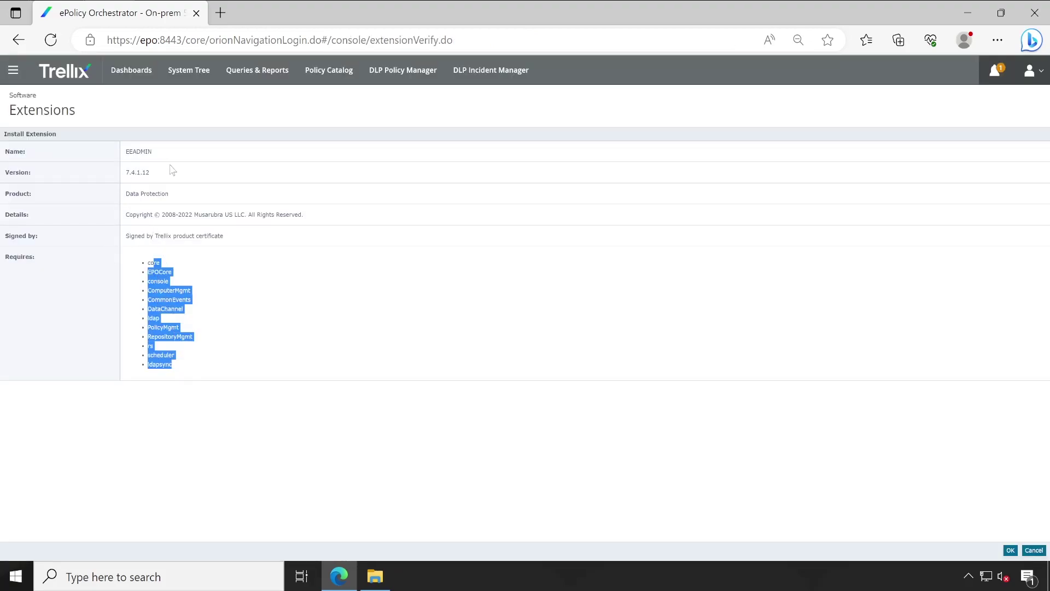
click(1010, 549)
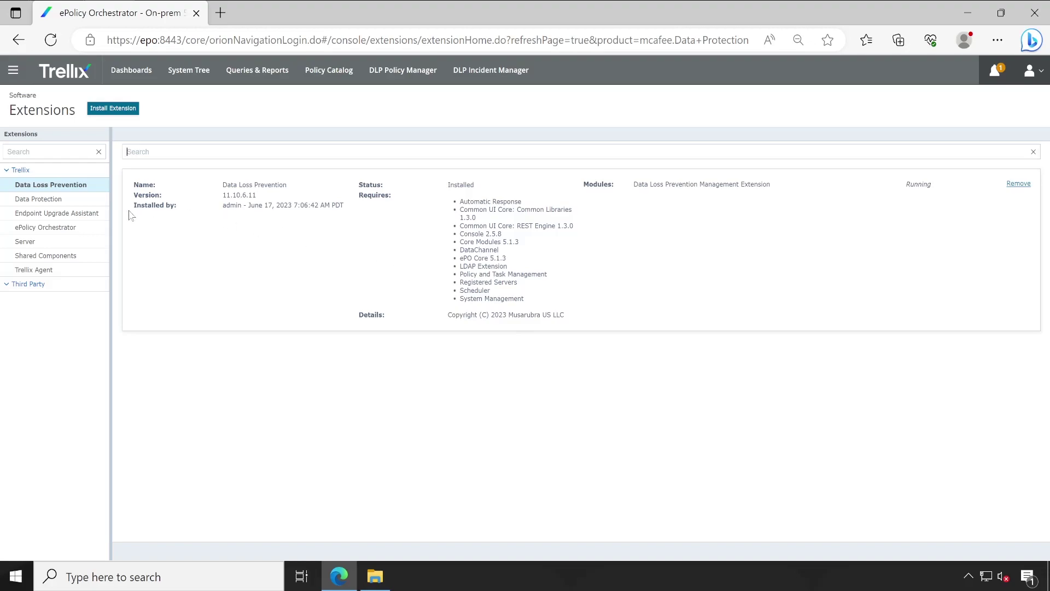
- Install EEPC-7.4.1.12.zip from the Drive Encryption for PC folder as a Data Protection extension
click(64, 201)
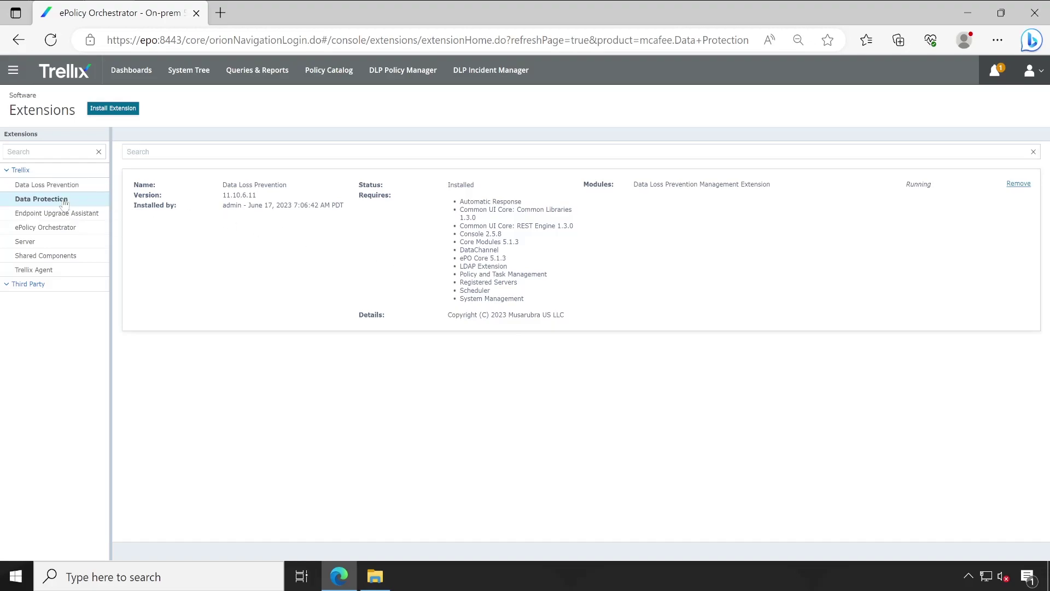
drag(222, 185, 301, 185)
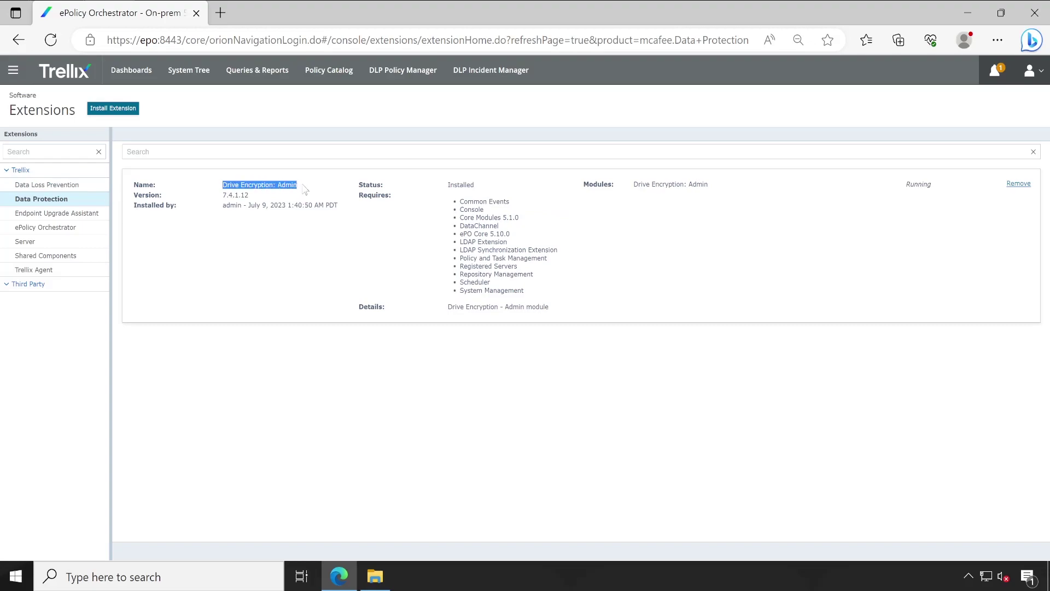
click(115, 108)
click(413, 279)
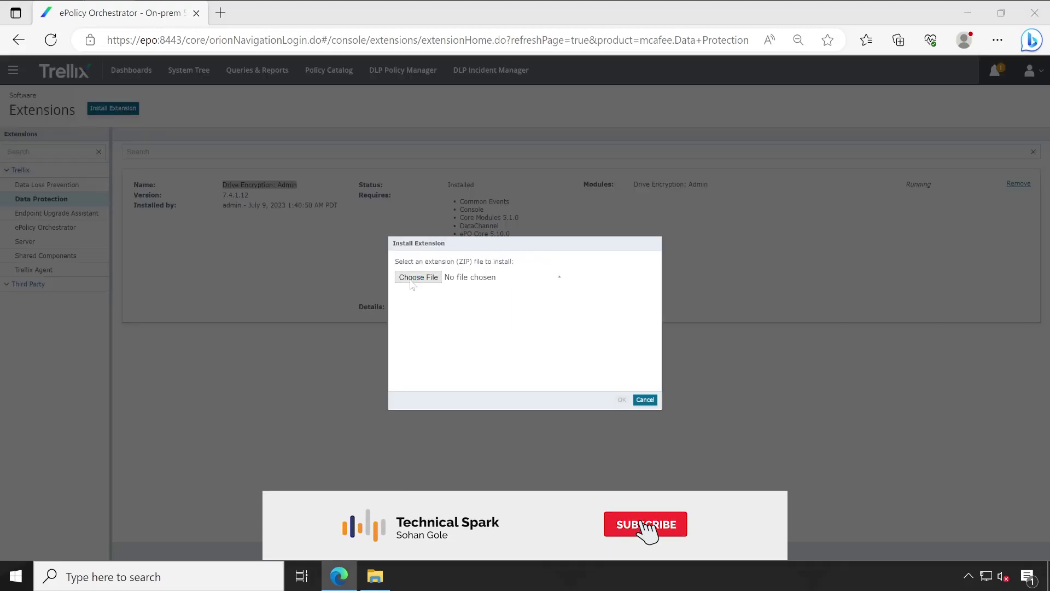
click(318, 42)
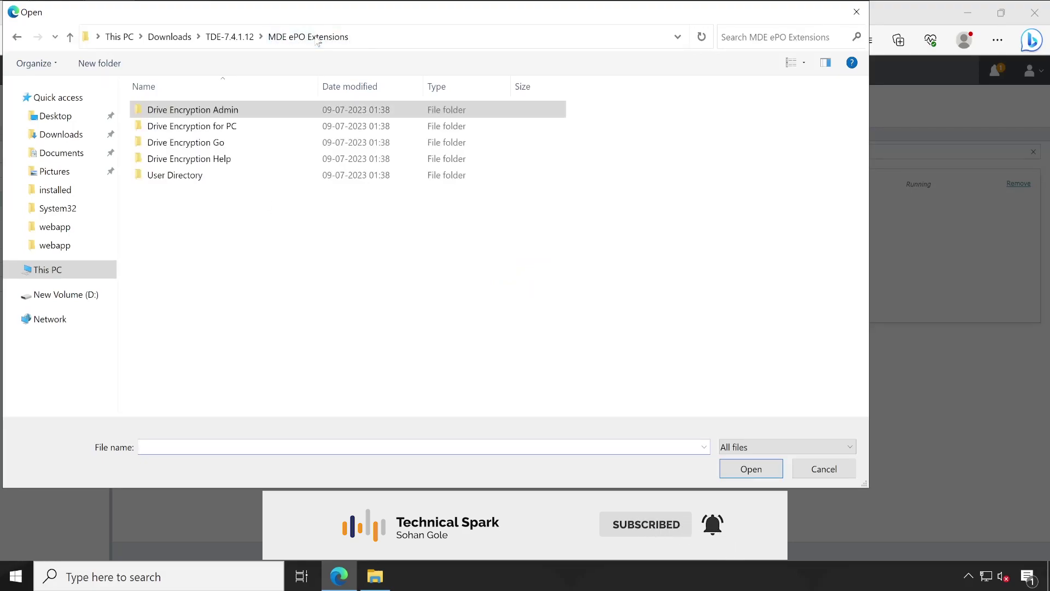
click(229, 133)
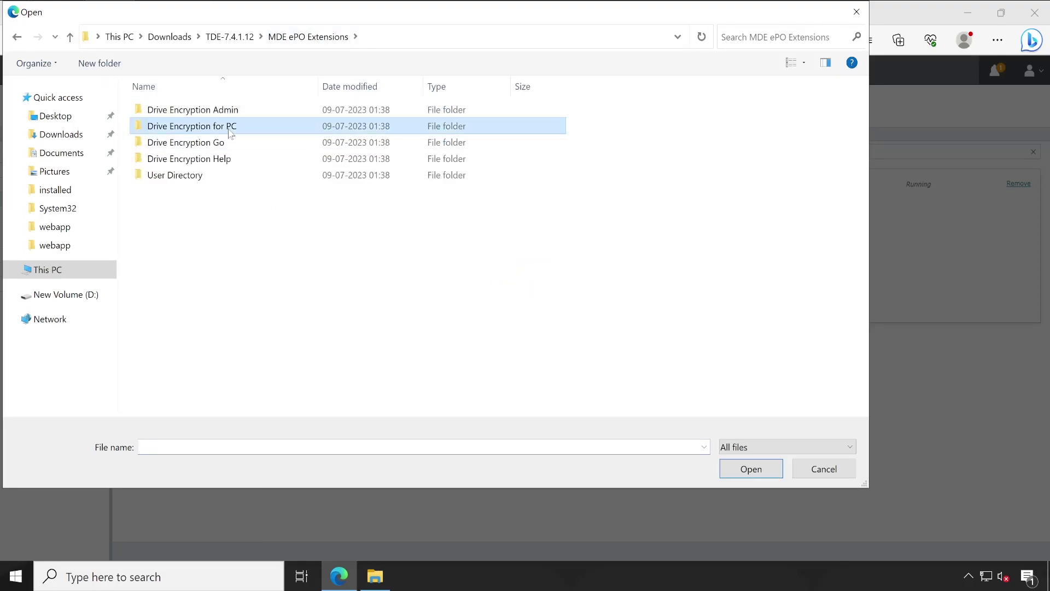
double_click(230, 133)
click(224, 110)
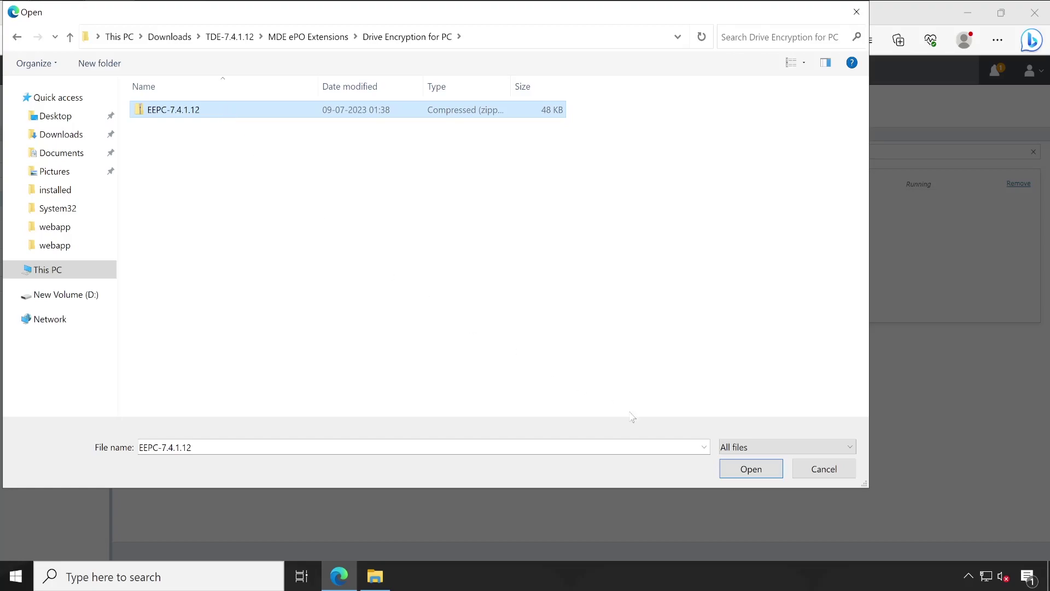
click(740, 469)
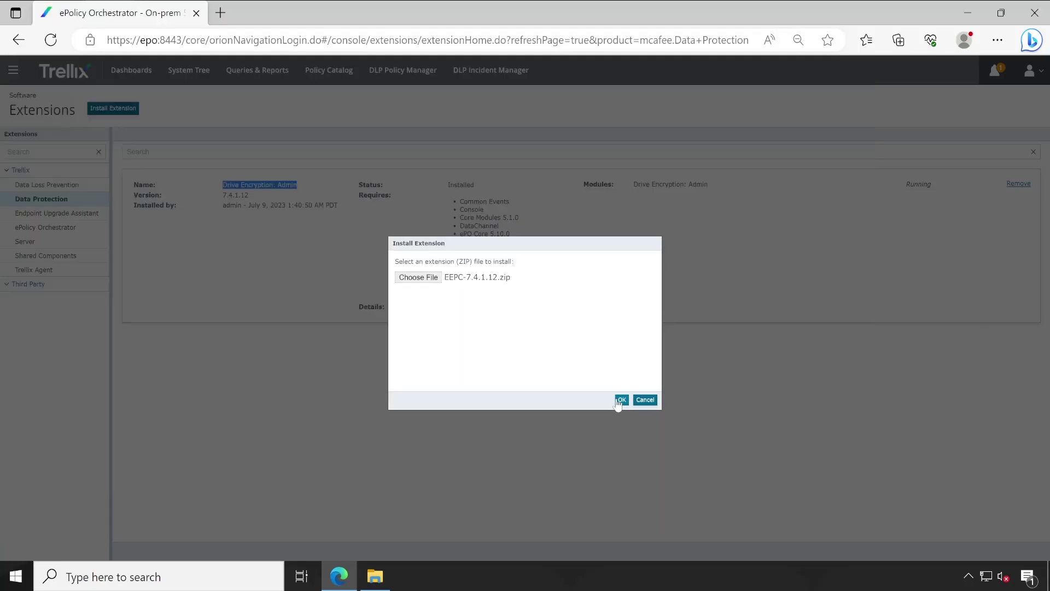
click(621, 400)
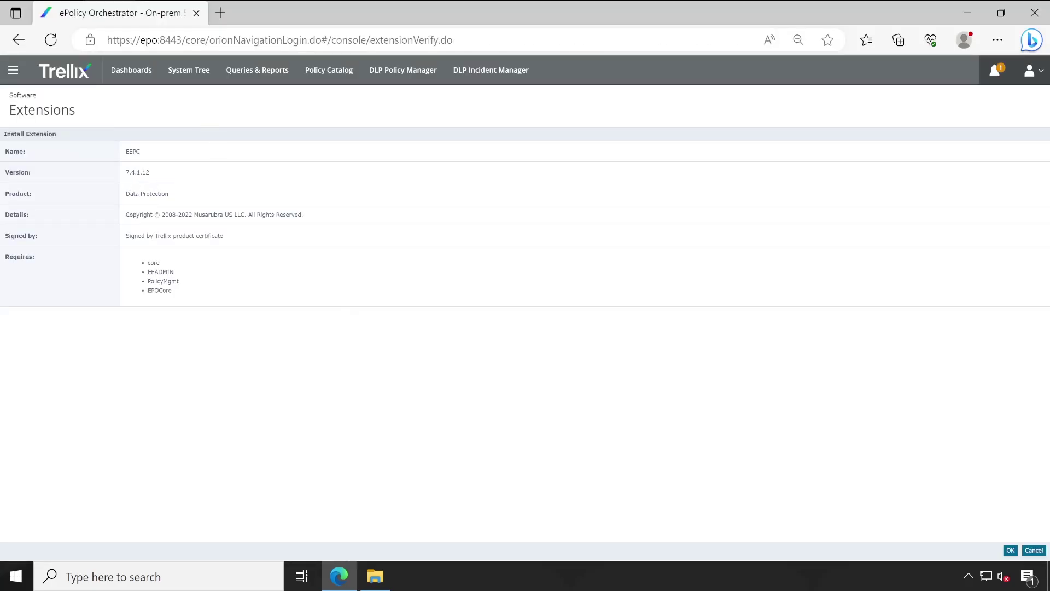
click(1010, 551)
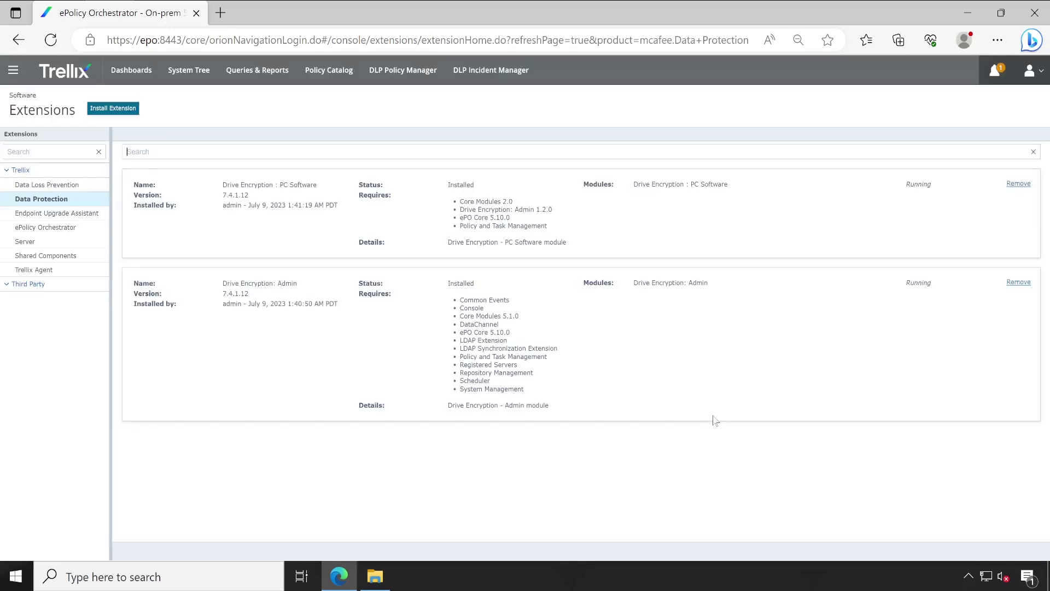
drag(257, 184, 339, 187)
- Choose EEGO-7.4.1.12.zip from the Drive Encryption Go folder as the extension to install
click(118, 109)
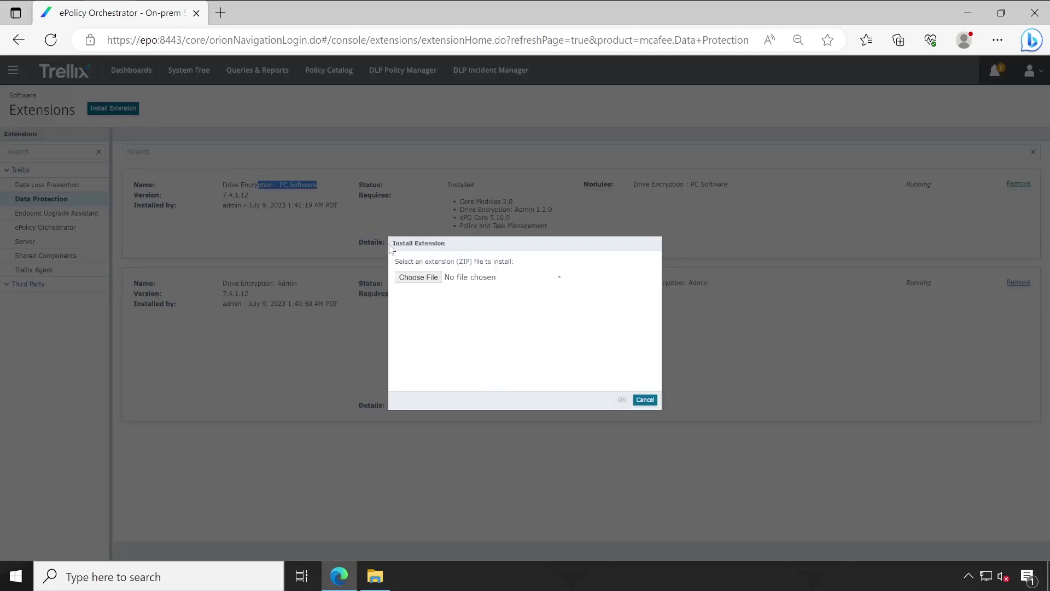
click(421, 278)
click(308, 37)
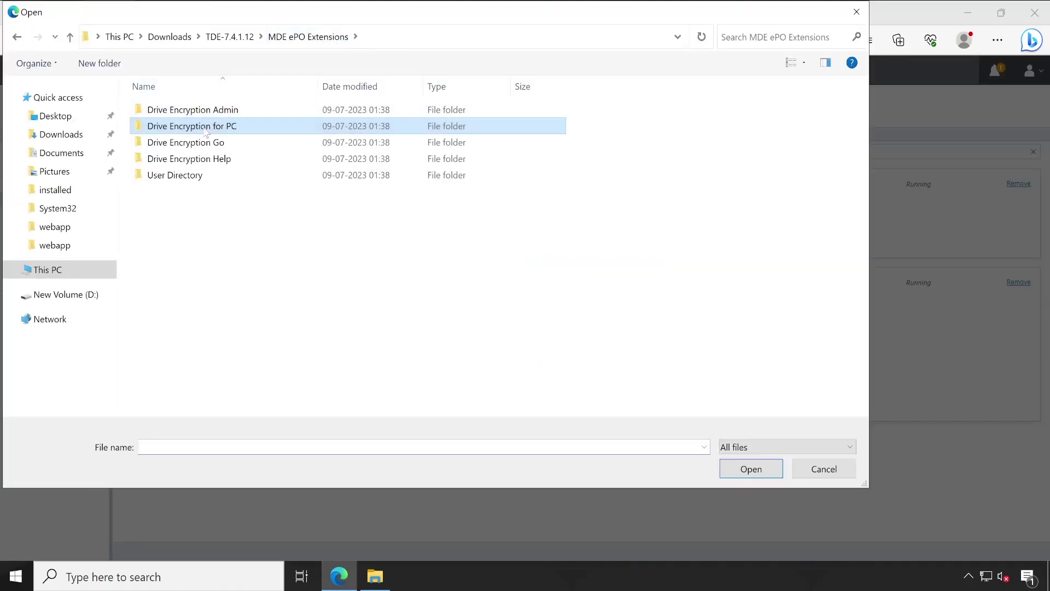
double_click(203, 141)
click(215, 110)
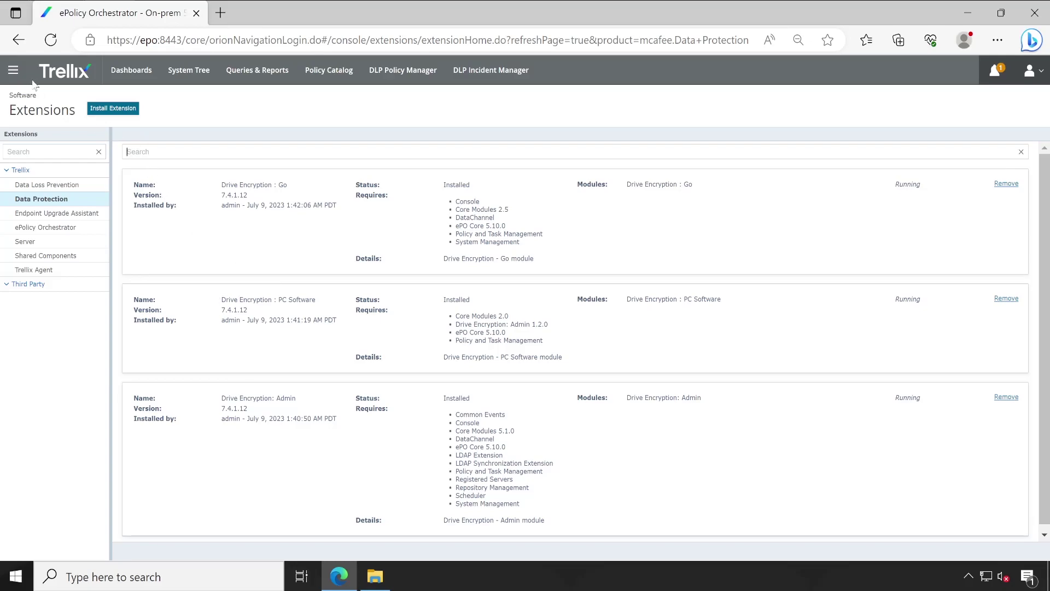
- Install the help-7.2.2.010.1.zip extension from the Drive Encryption Help folder
click(113, 108)
click(419, 277)
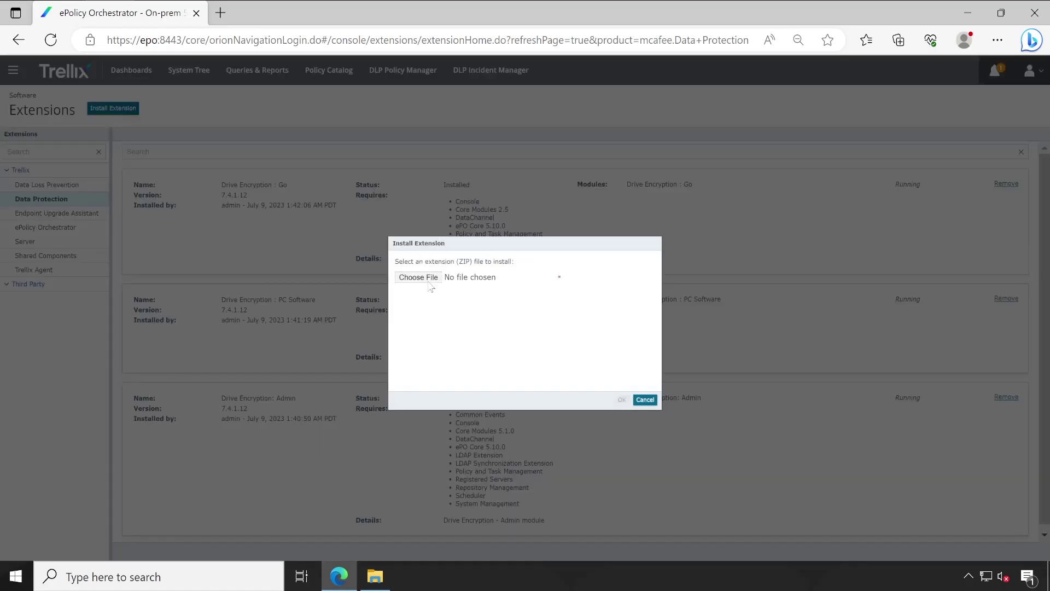
click(293, 38)
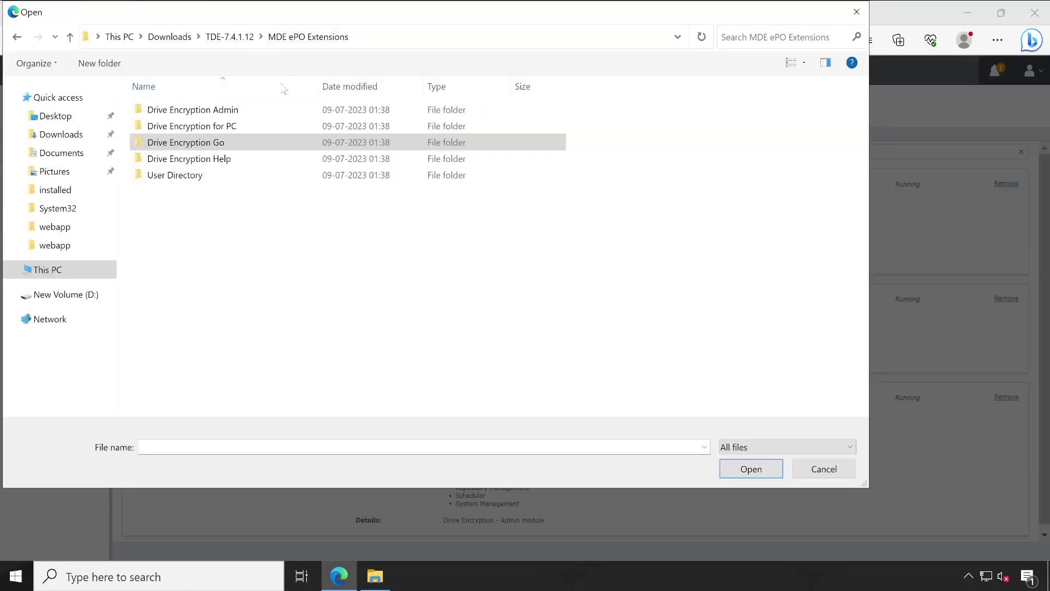
double_click(224, 159)
click(210, 111)
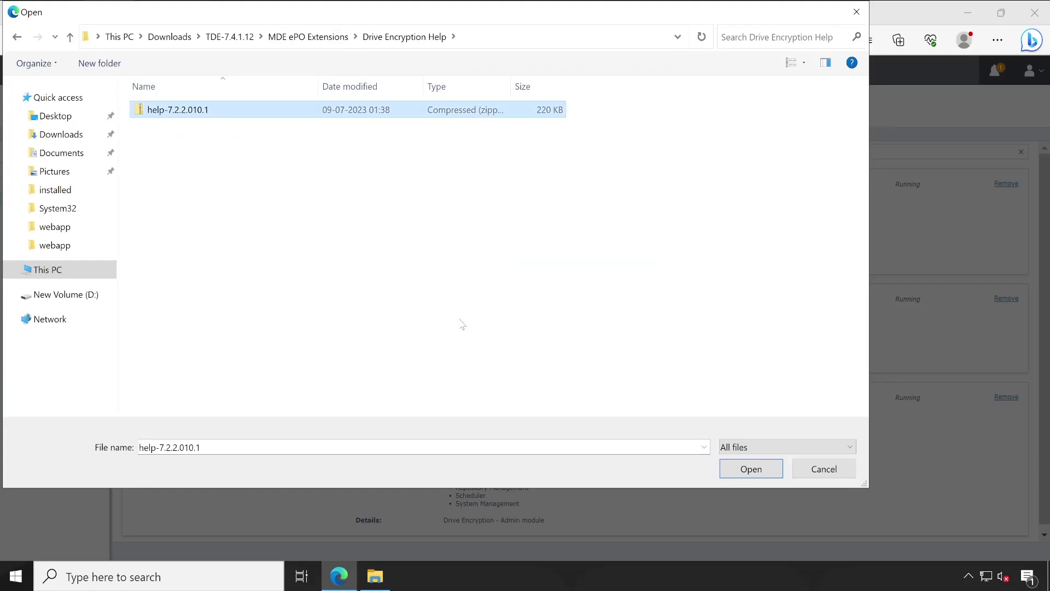
click(730, 468)
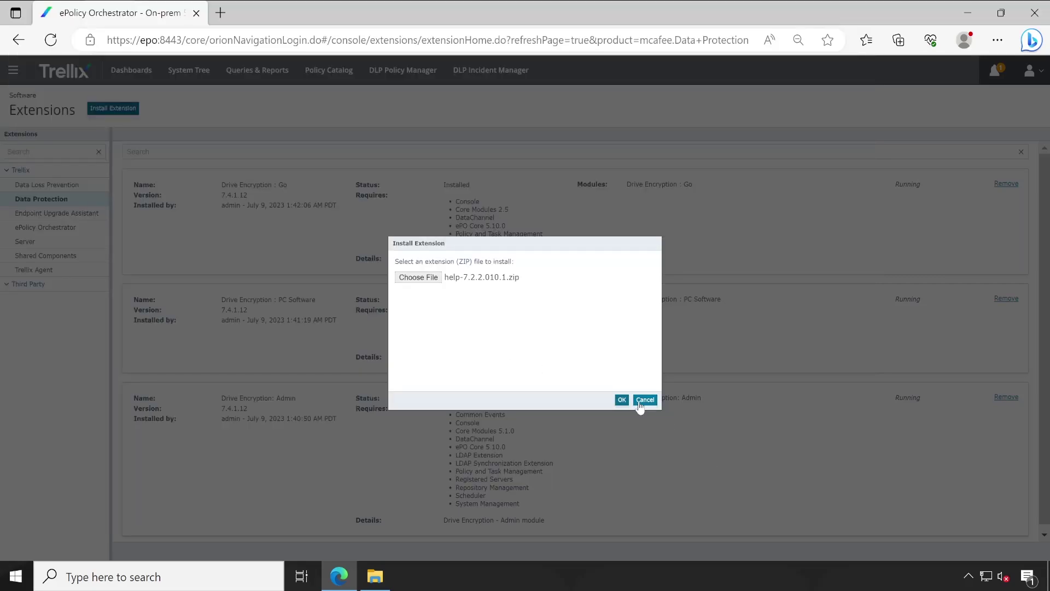
click(623, 401)
click(1011, 551)
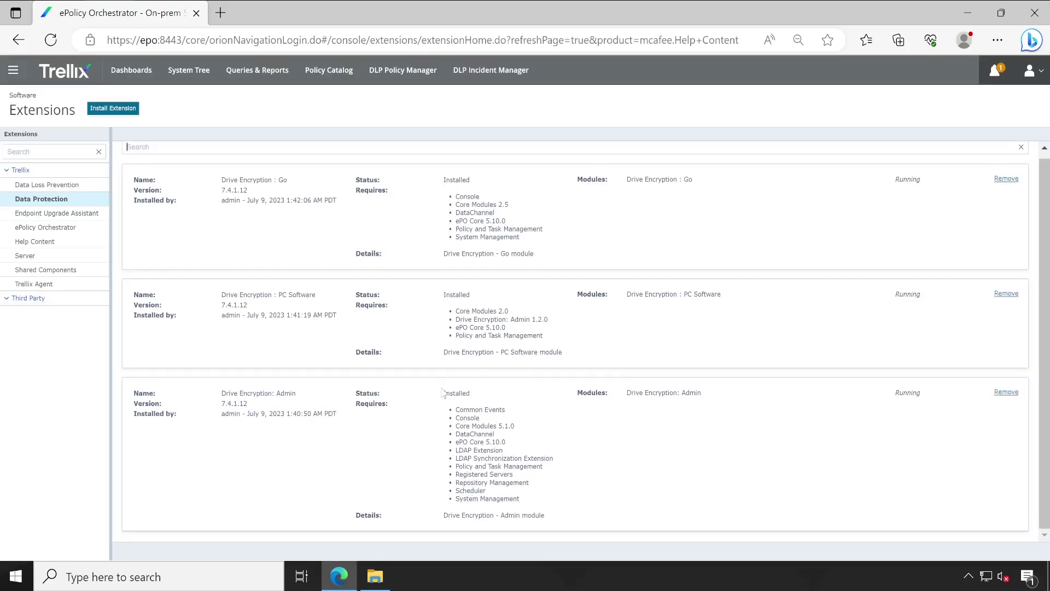
- Check de_help under Help Content, then return to the Data Protection extensions list
click(49, 245)
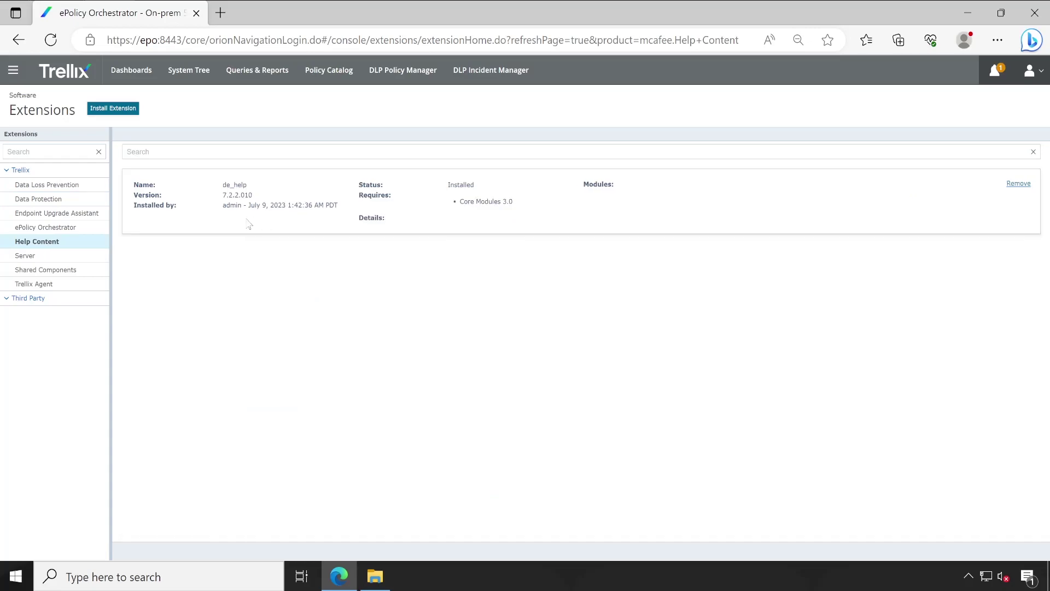
drag(261, 207, 344, 209)
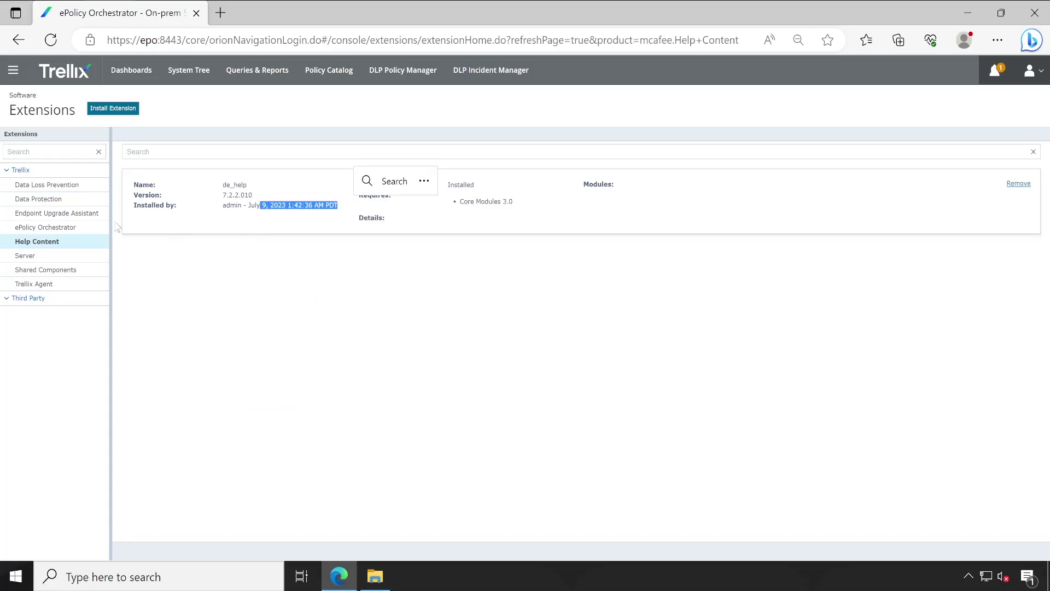
click(68, 202)
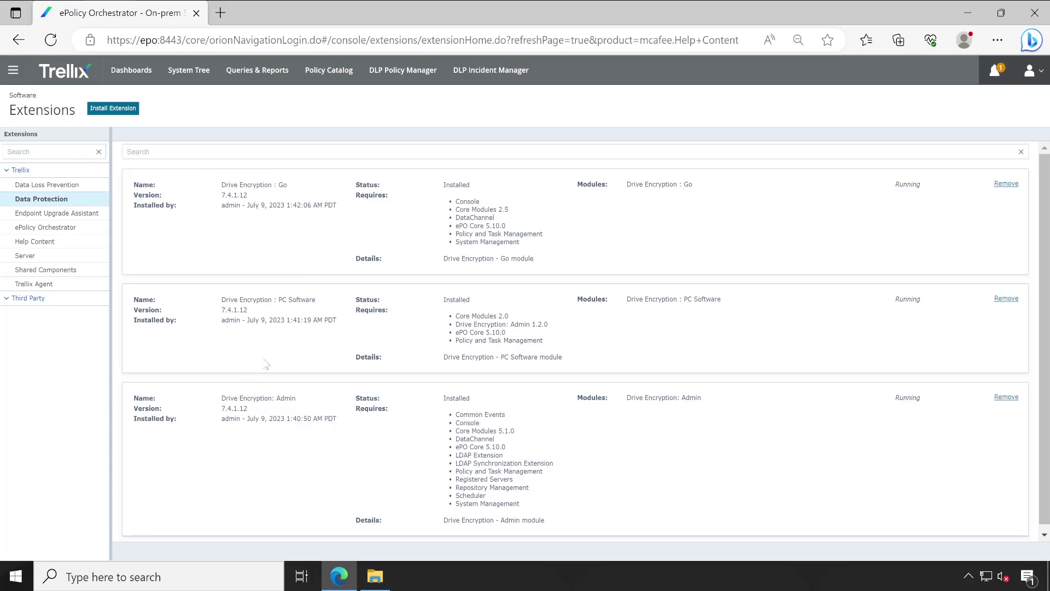
- Find userdirectory-2.0.3.1.zip in File Explorer's User Directory folder, then return to the ePO Extensions page
click(375, 576)
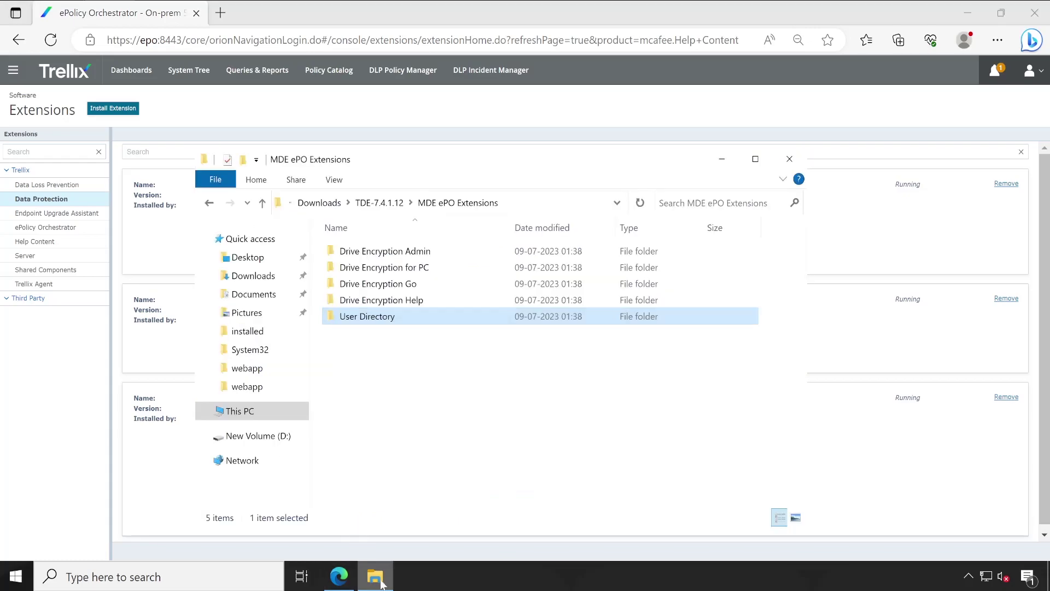
double_click(386, 320)
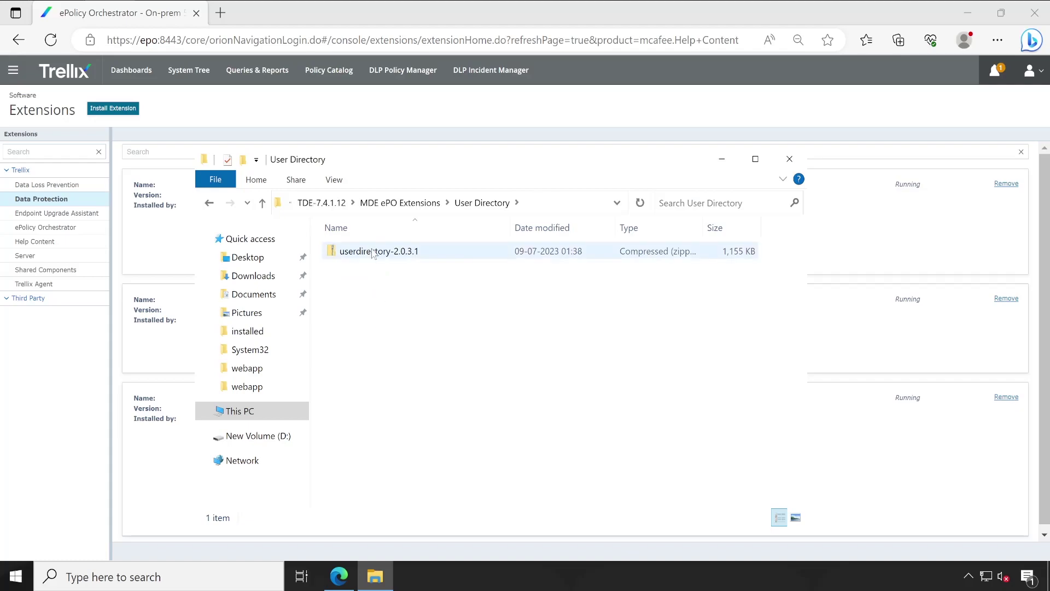
click(387, 252)
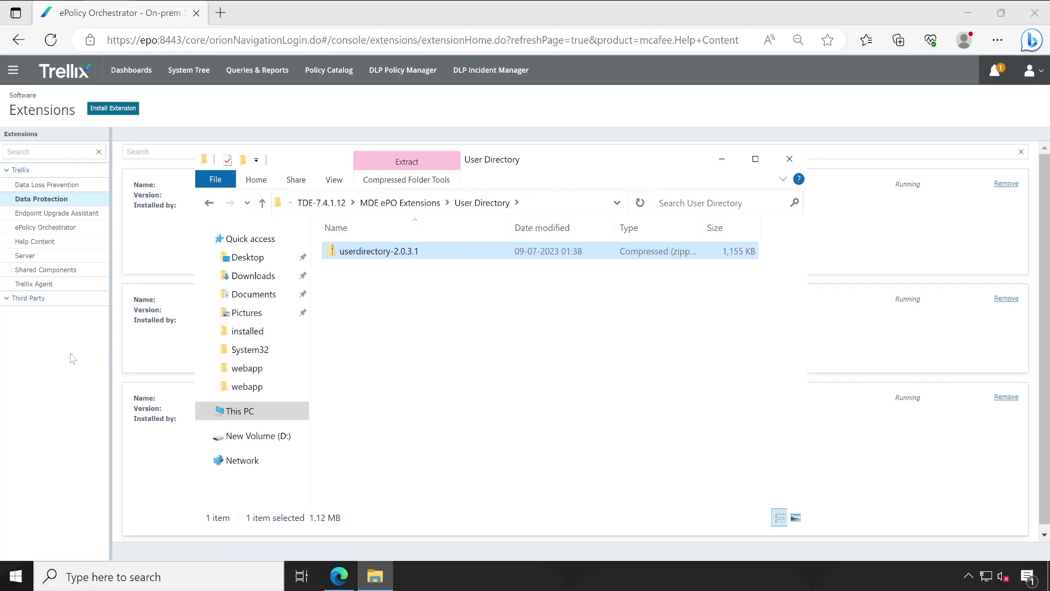
click(52, 246)
click(13, 70)
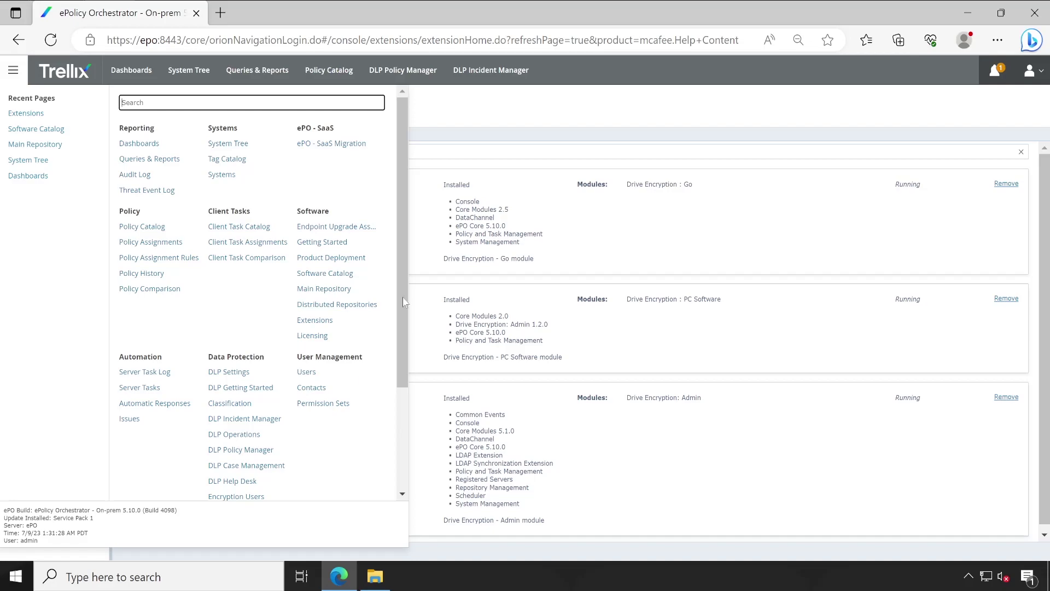
- Browse the navigation menu's sections, then dismiss it to show the Data Protection extensions
click(466, 118)
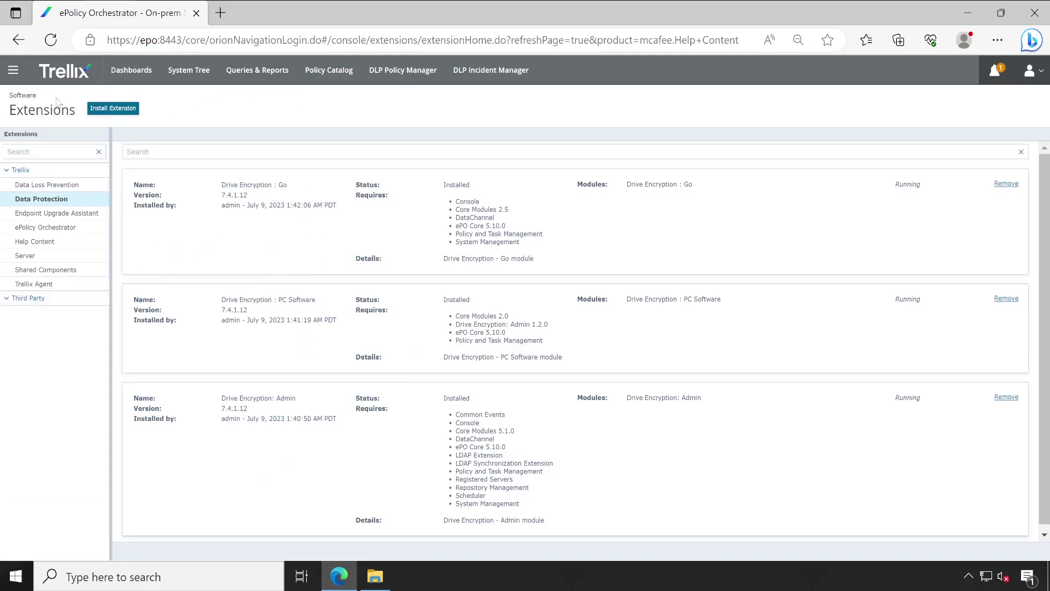
click(13, 70)
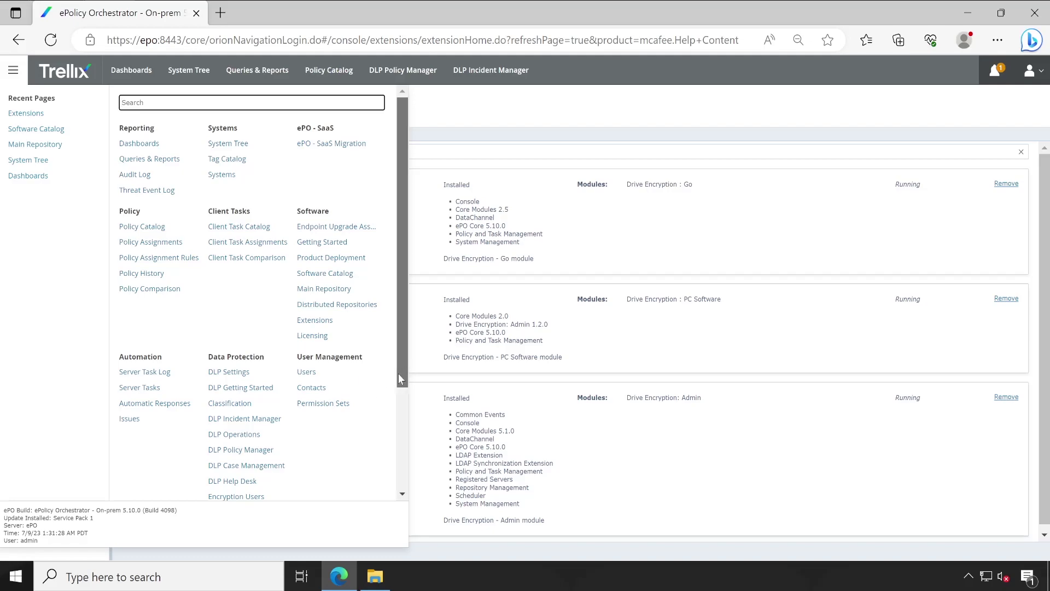
scroll(399, 378, down, 3)
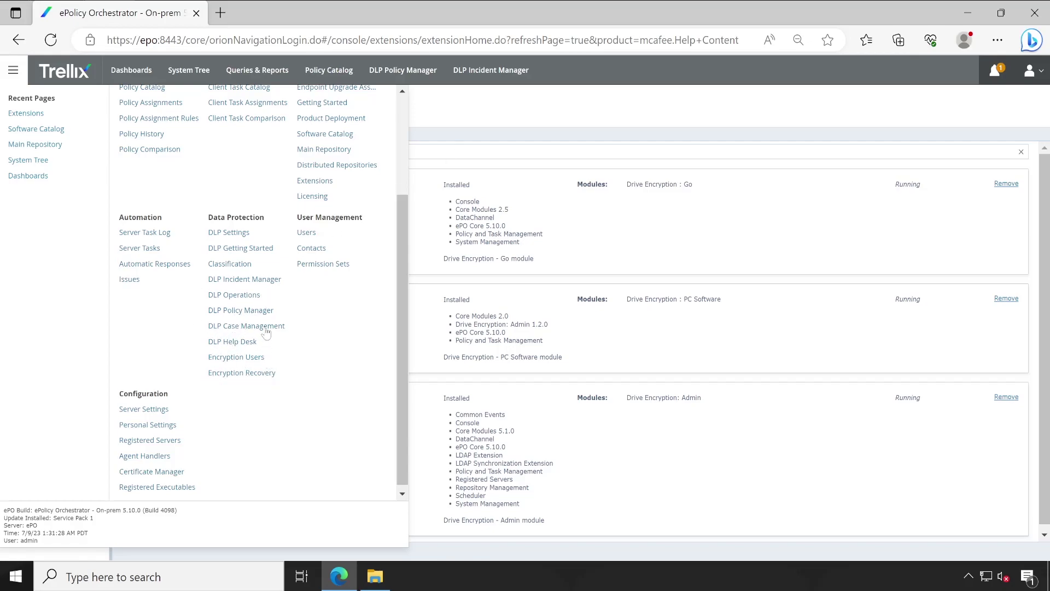
click(442, 131)
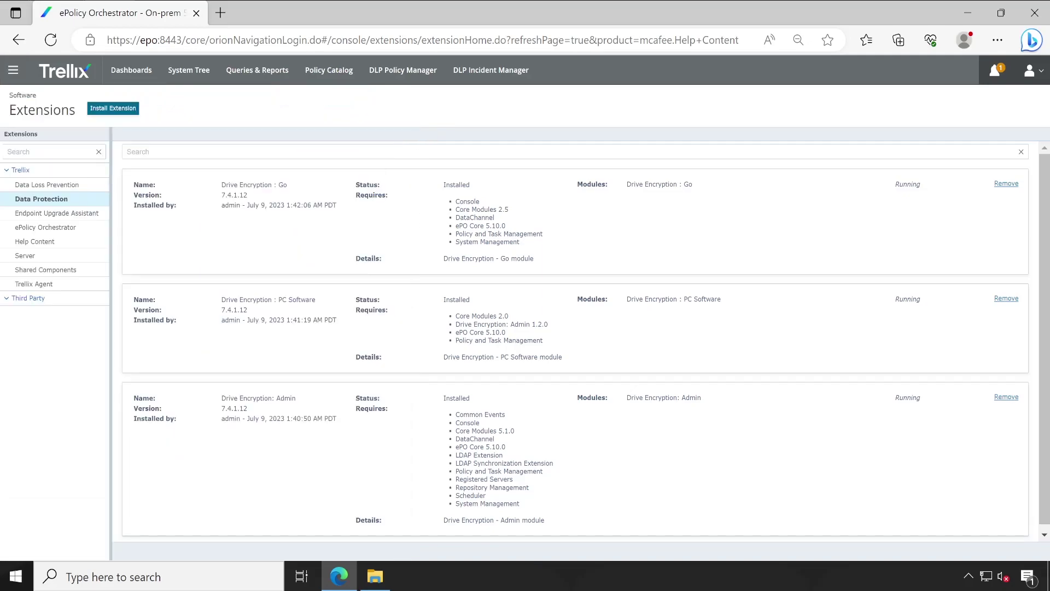
- Install the userdirectory-2.0.3.1.zip extension from the User Directory folder and confirm it
click(115, 110)
click(418, 278)
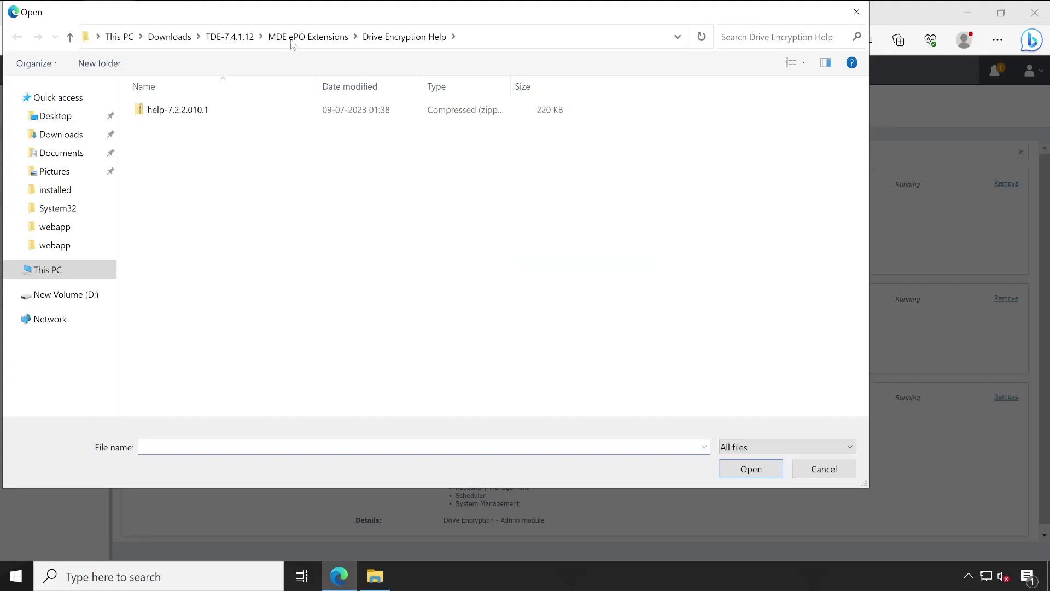
click(320, 37)
double_click(190, 174)
click(186, 110)
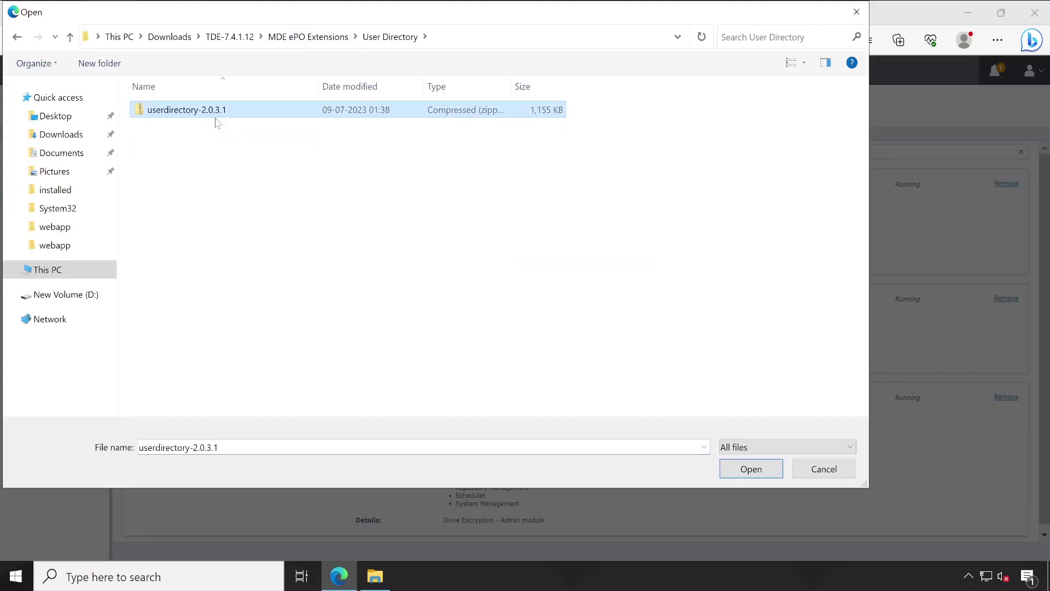
click(751, 469)
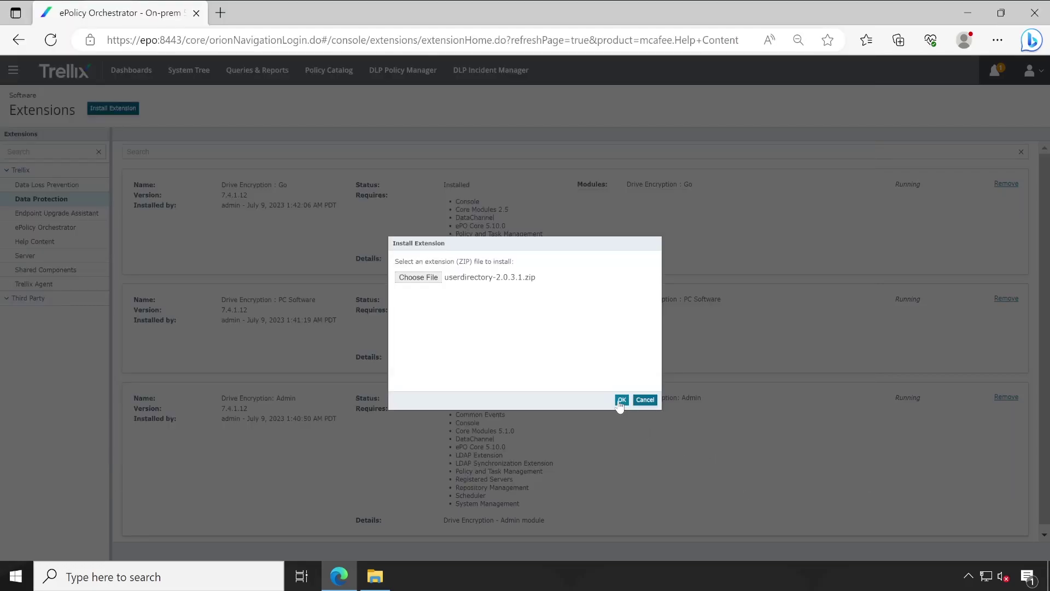
click(621, 400)
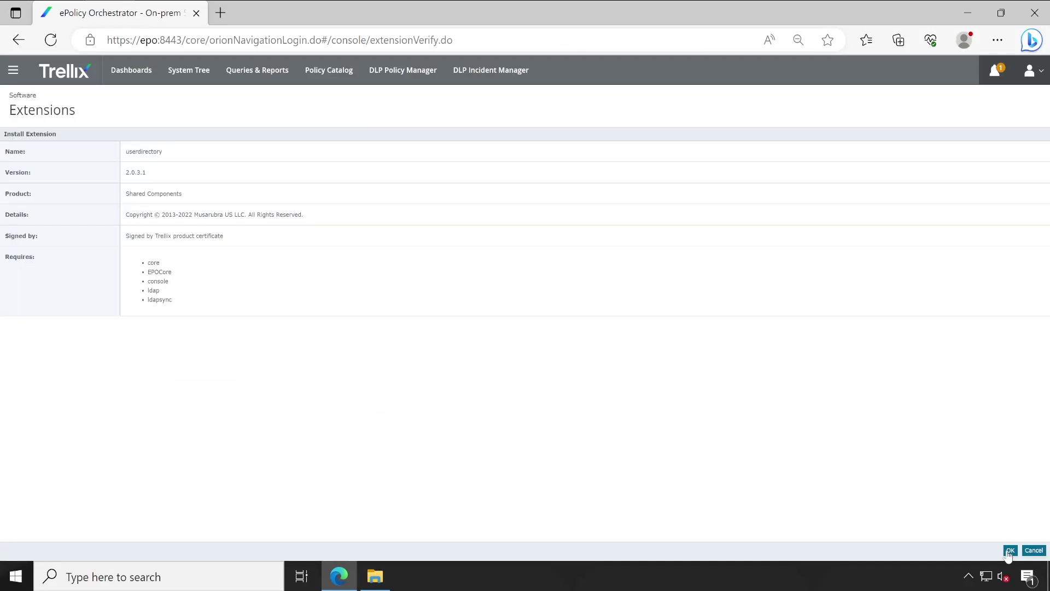
click(1010, 551)
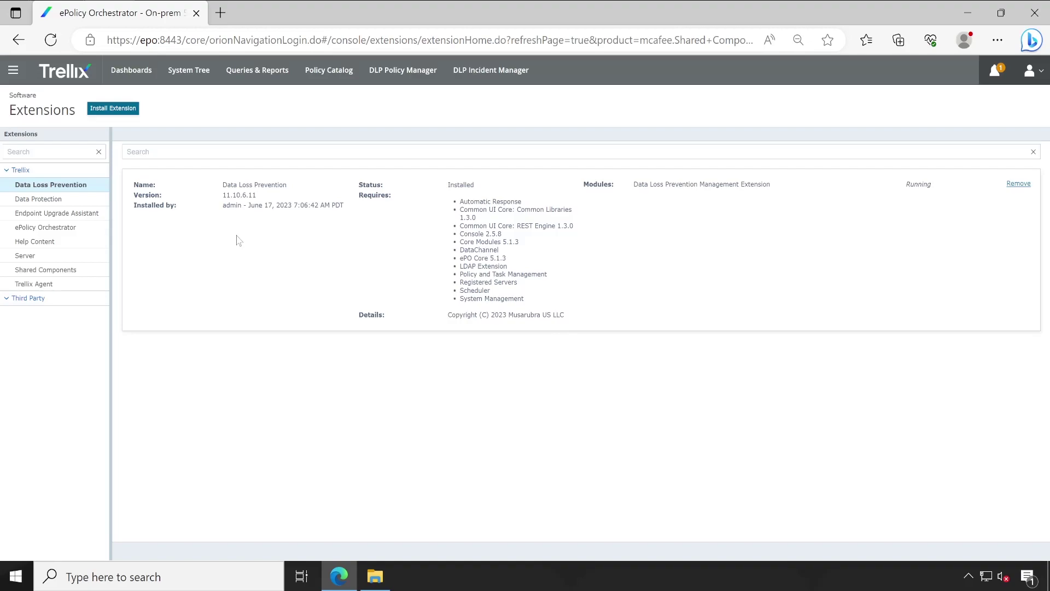
- View Shared Components to confirm User Directory 2.0.3.1 is installed and running
click(42, 283)
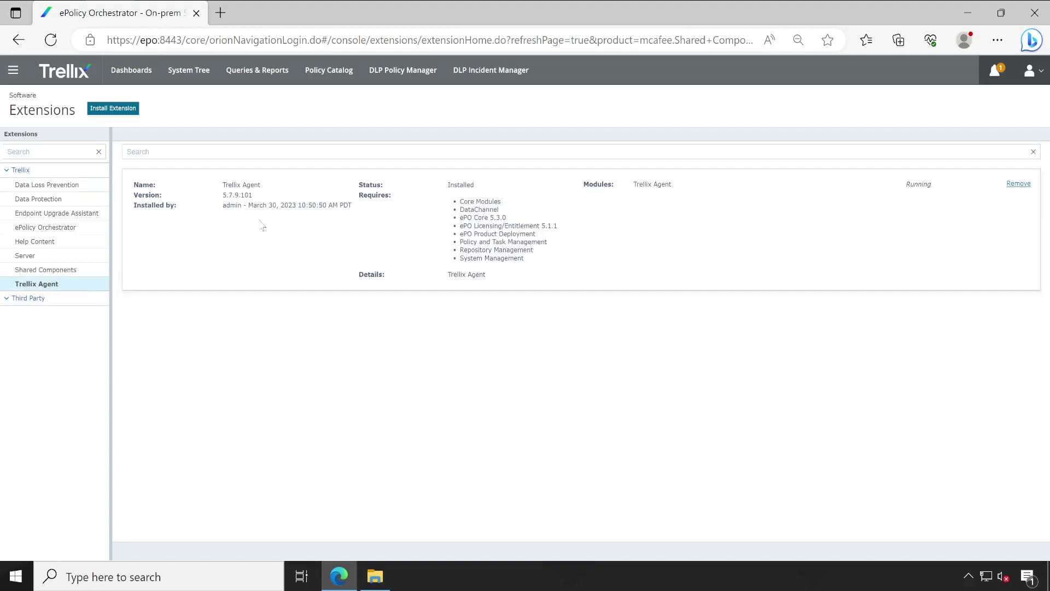
click(88, 270)
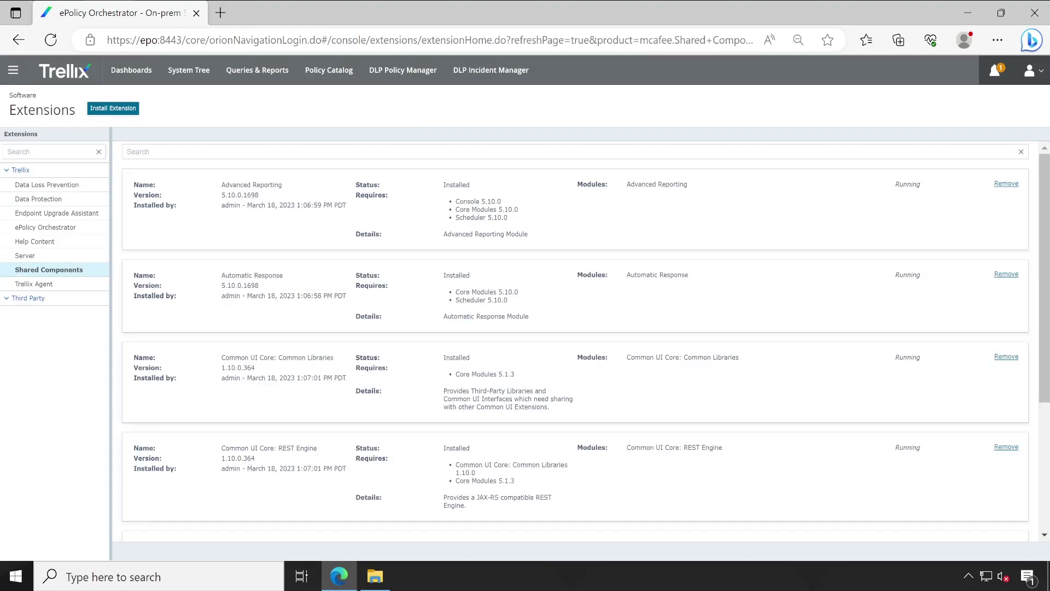
scroll(242, 458, down, 3)
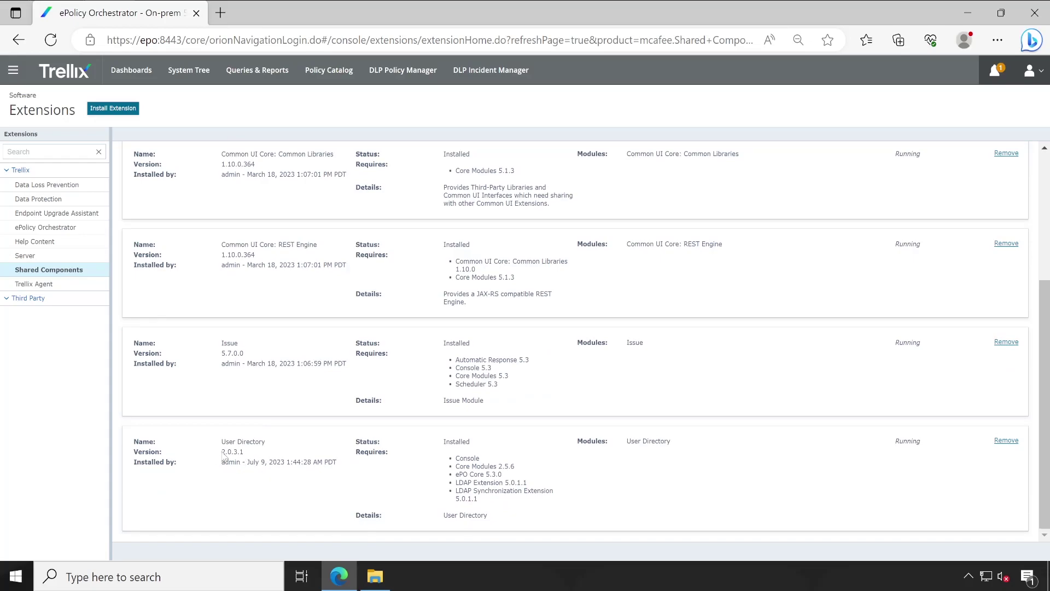
drag(222, 452, 339, 464)
click(13, 70)
scroll(242, 318, down, 2)
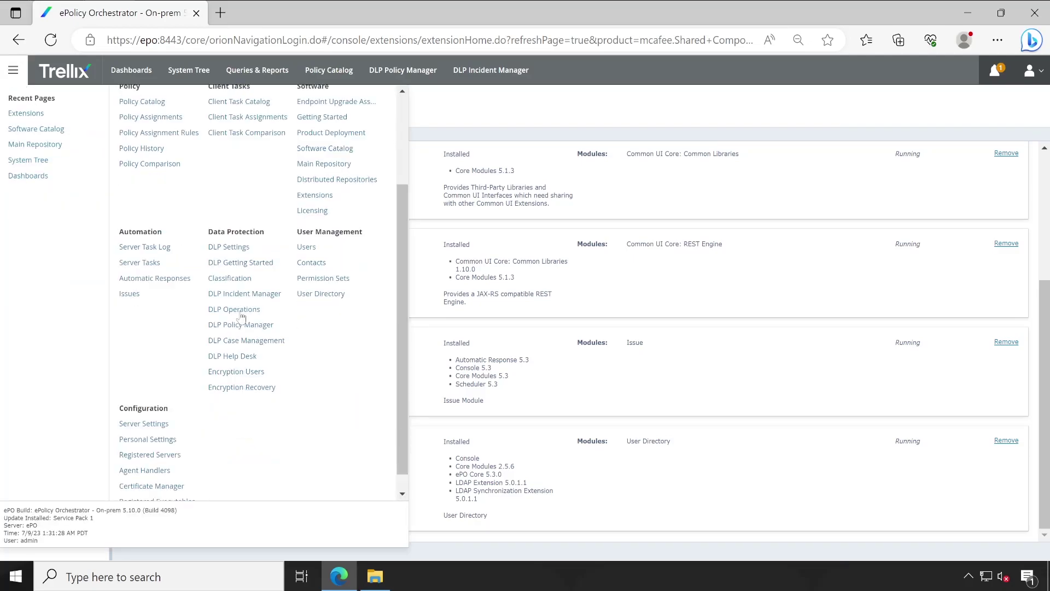
- Go to User Management > User Directory and start adding a user from Actions
click(320, 295)
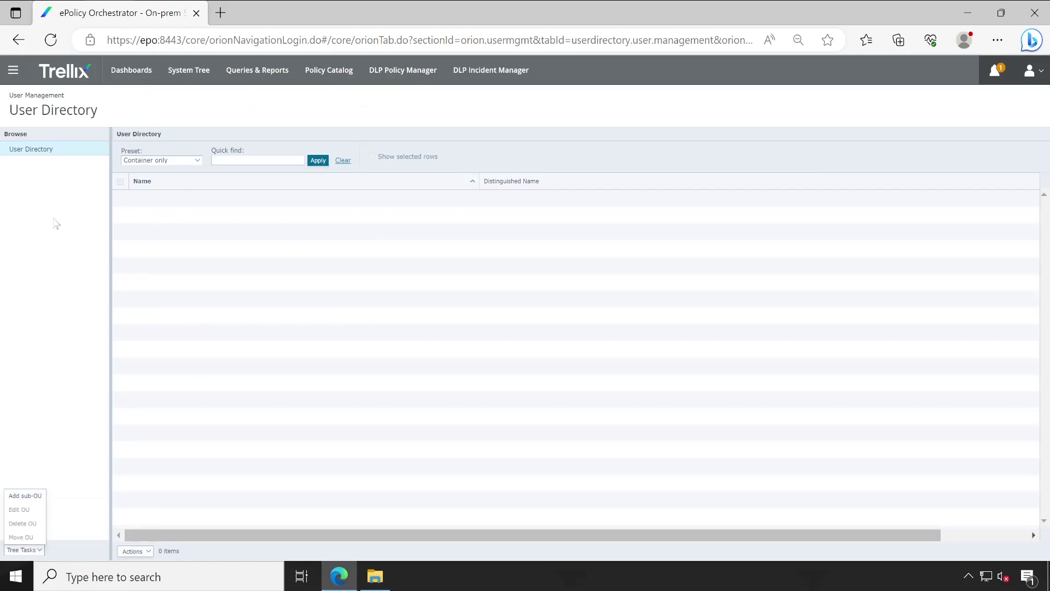
click(137, 551)
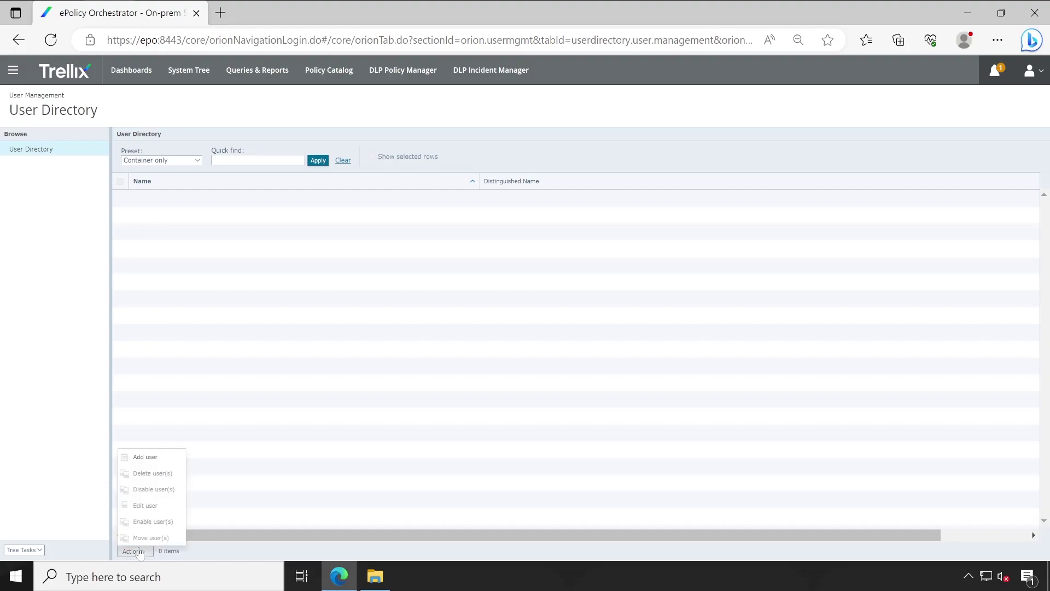
click(150, 456)
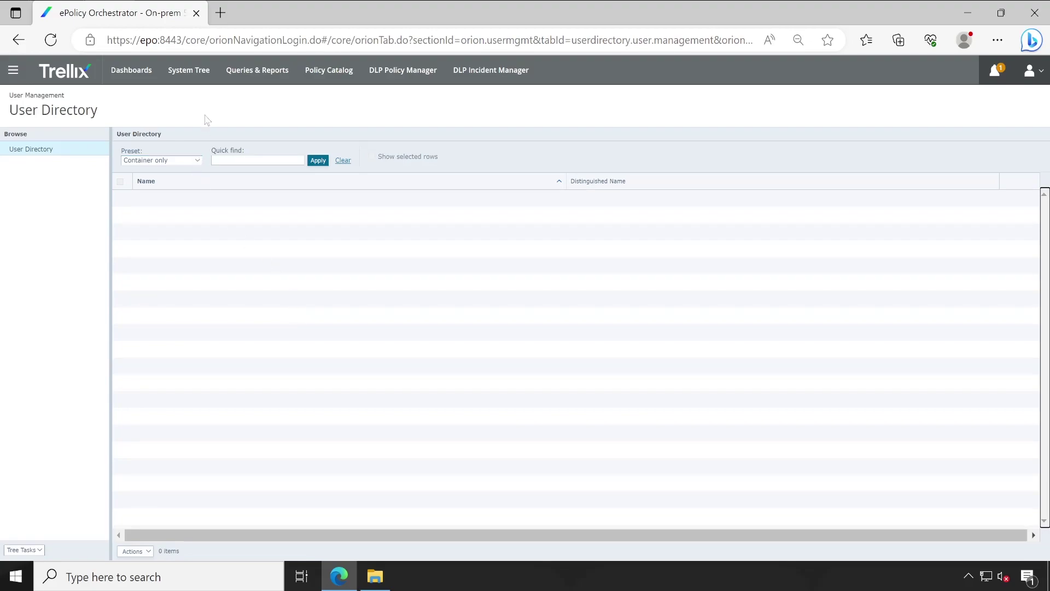
- Check MfeEEPC-7.4.1.12 from MDE Software Packages > Drive Encryption for PC into the Main Repository
click(13, 70)
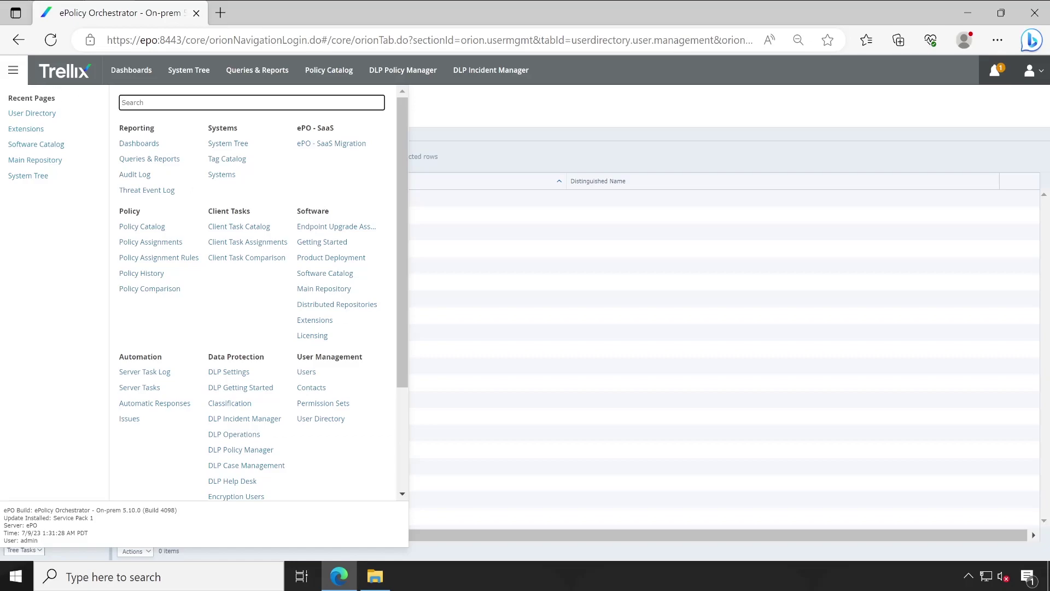
click(324, 289)
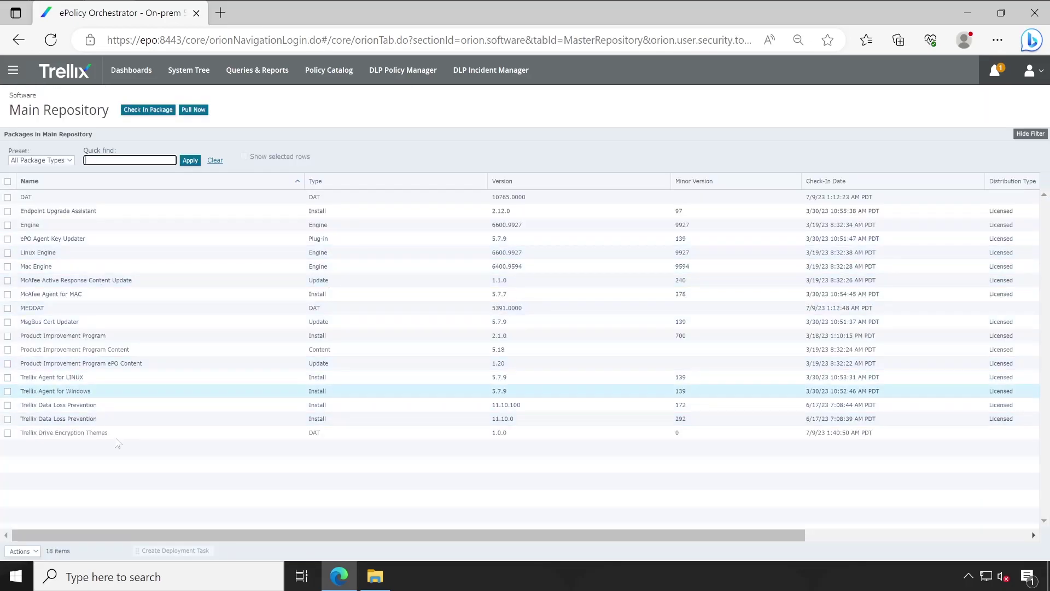
click(146, 111)
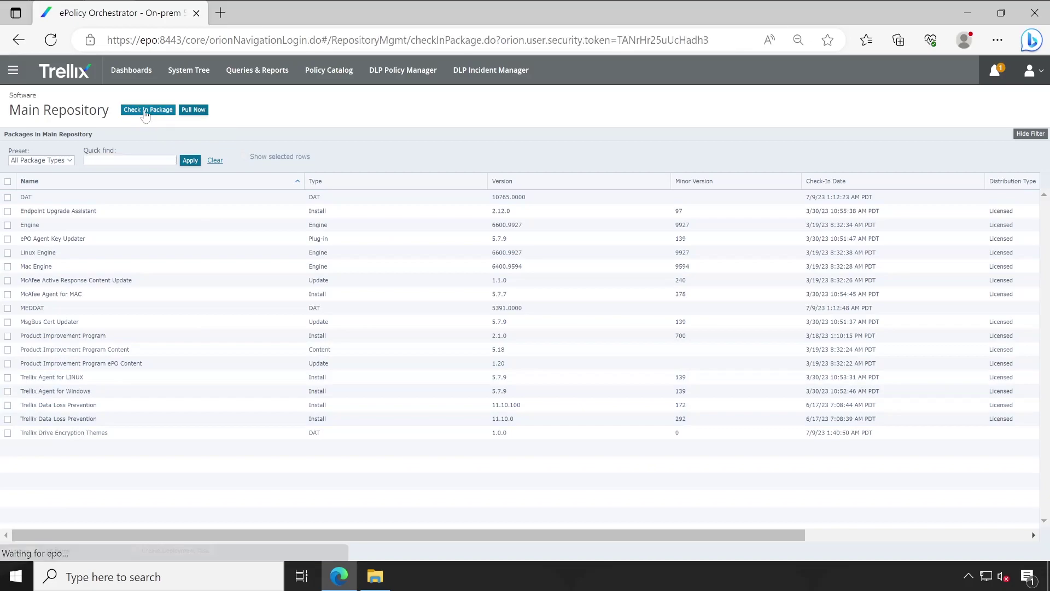
click(149, 256)
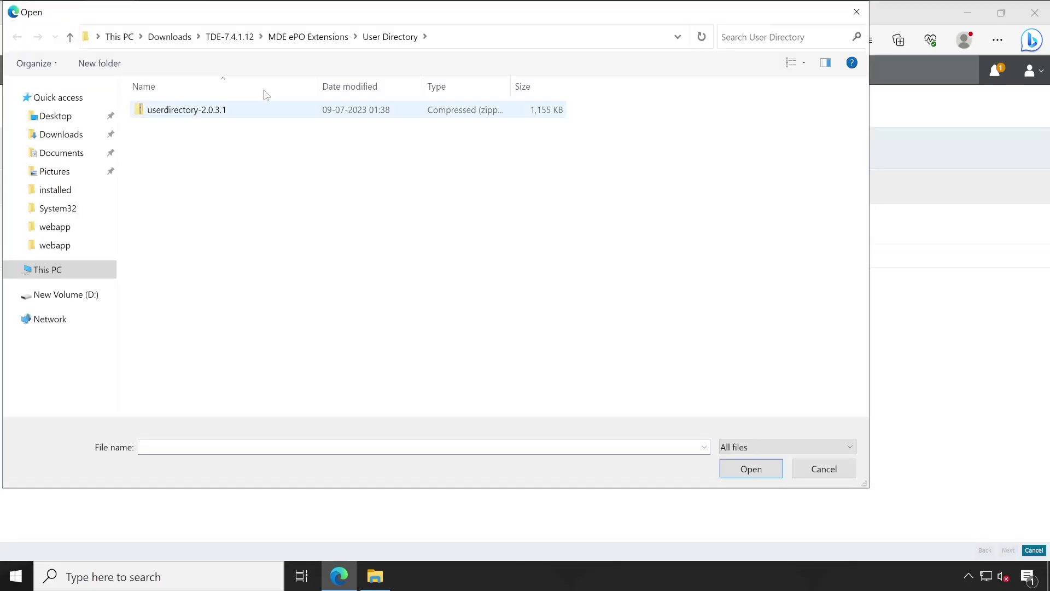
click(237, 46)
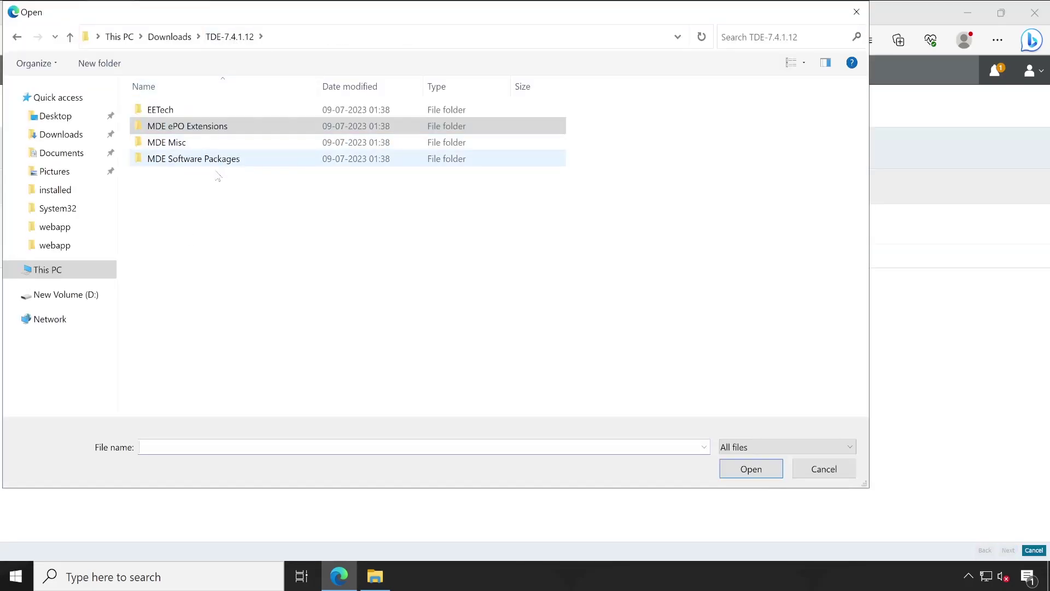
click(239, 162)
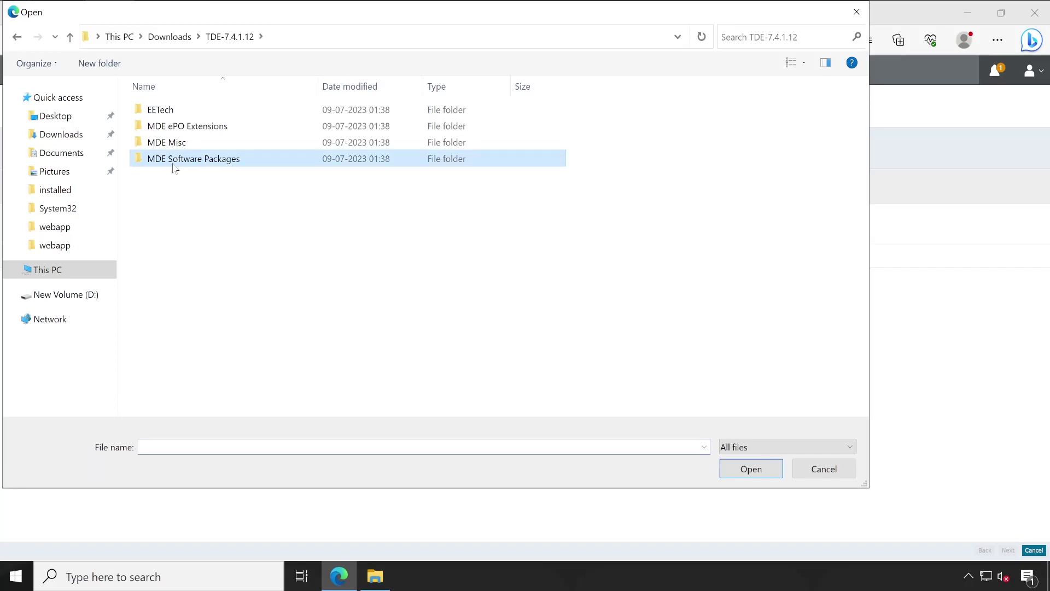
double_click(224, 161)
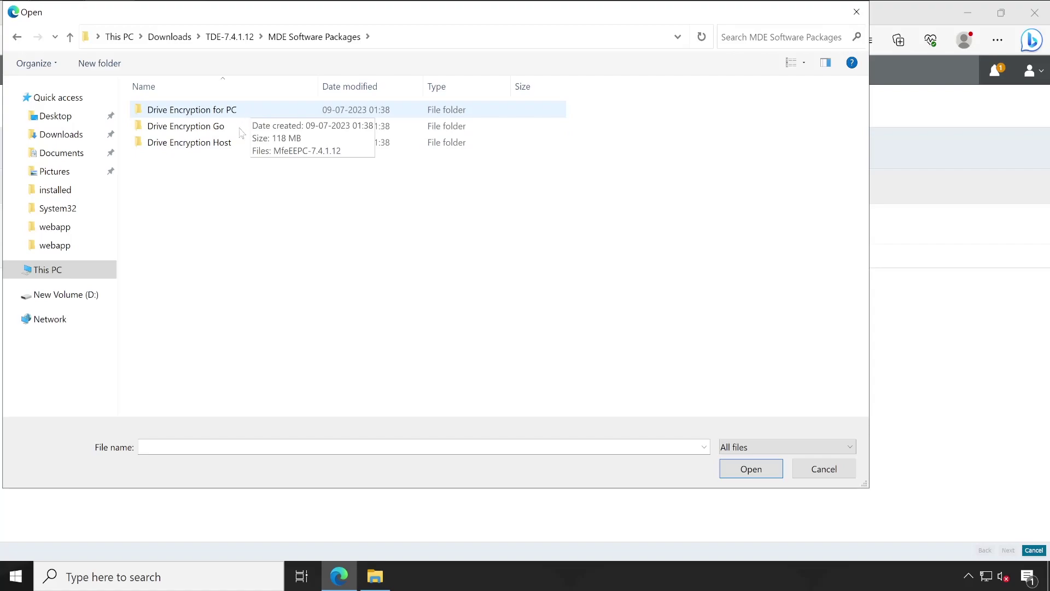
double_click(244, 112)
double_click(244, 114)
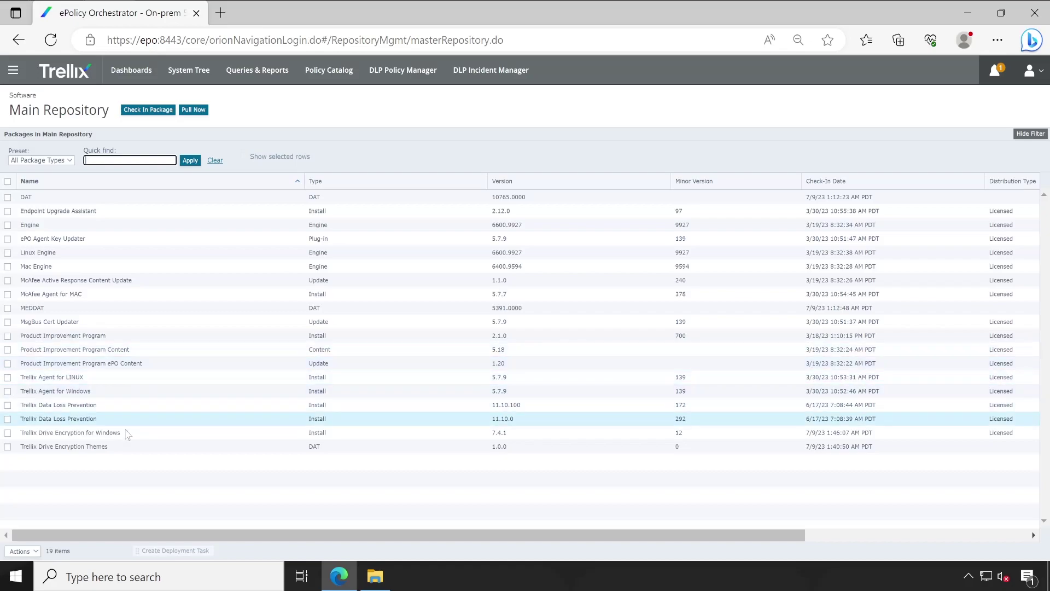
- Check in and save the MfeEEAgent-7.4.1.12 package from the Drive Encryption Host folder
click(7, 433)
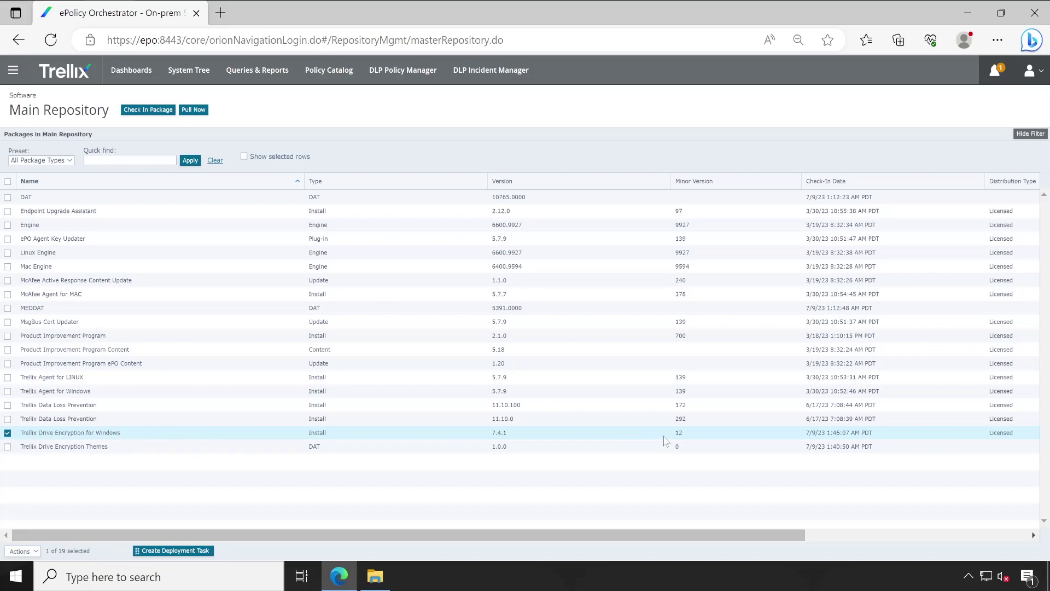
click(154, 111)
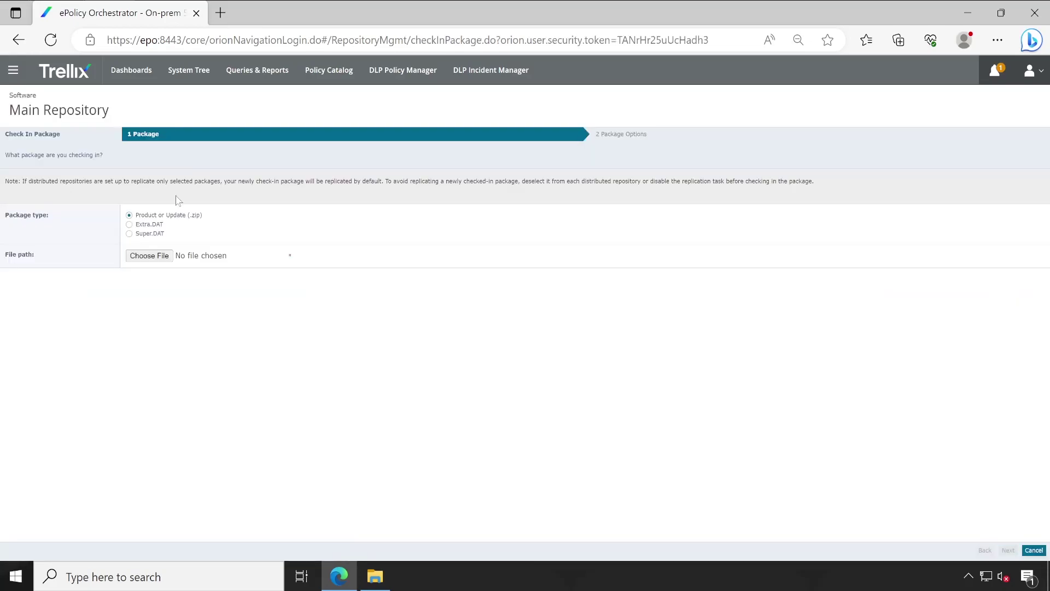
click(147, 258)
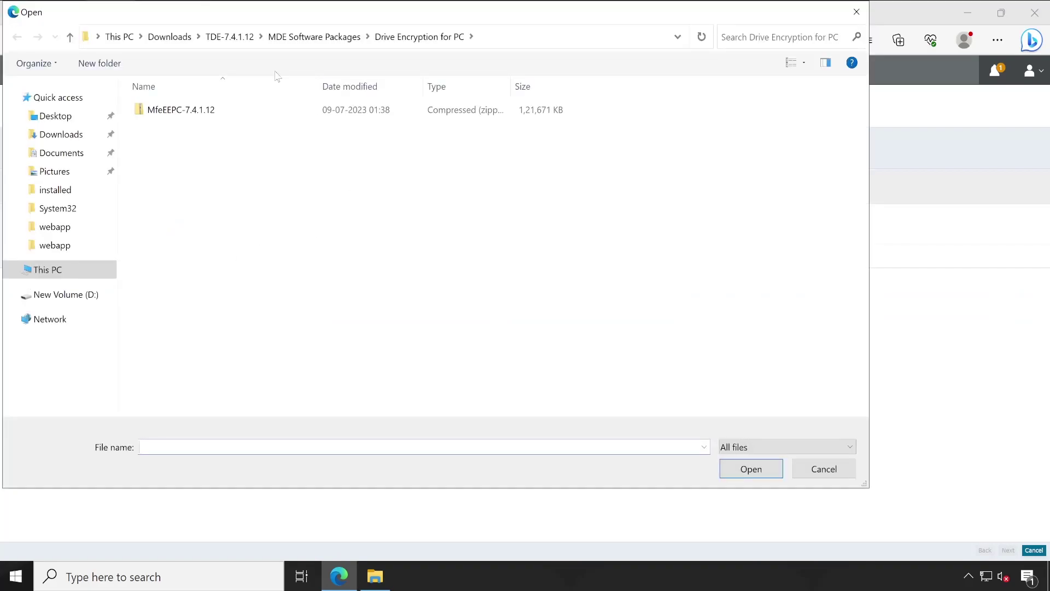
click(290, 37)
click(254, 132)
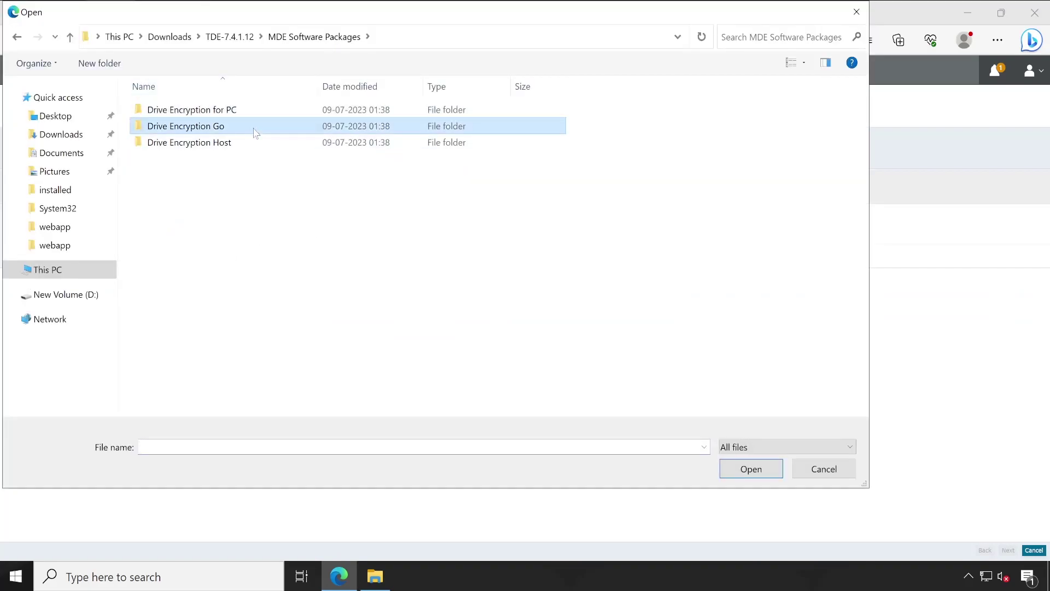
double_click(236, 143)
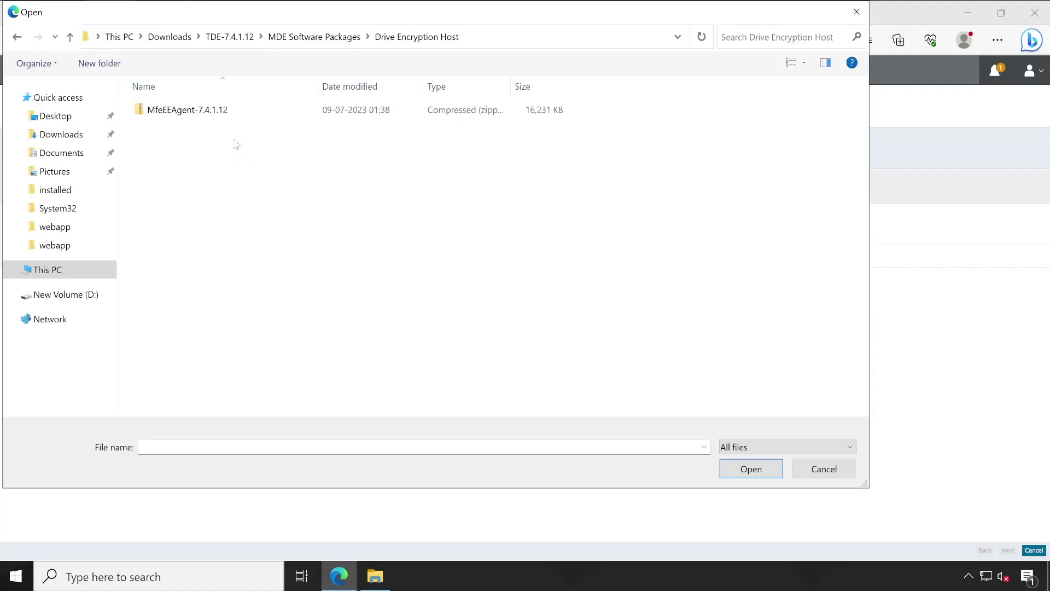
click(228, 117)
click(758, 473)
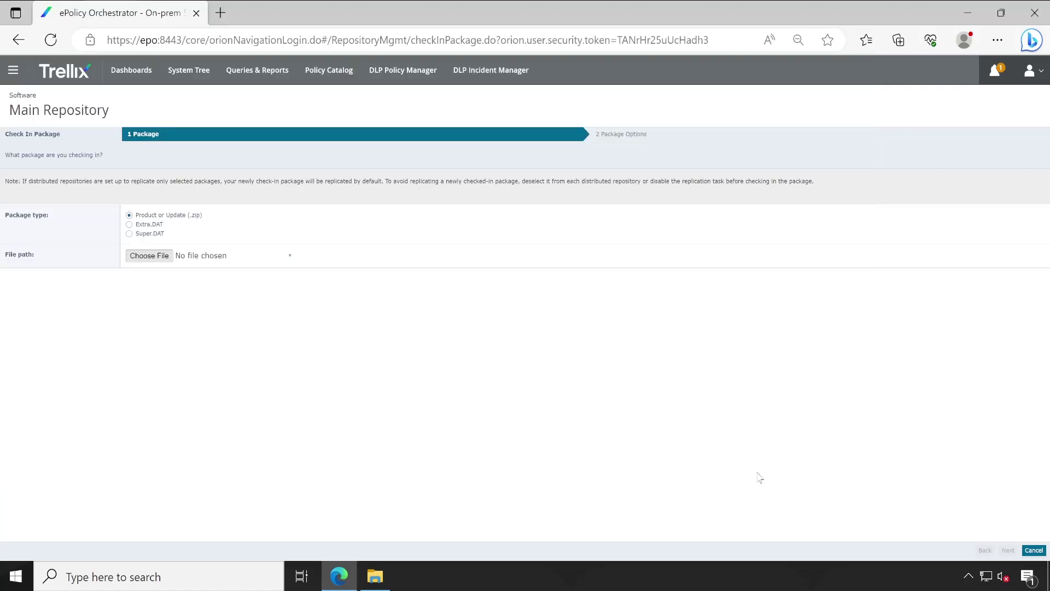
click(1007, 550)
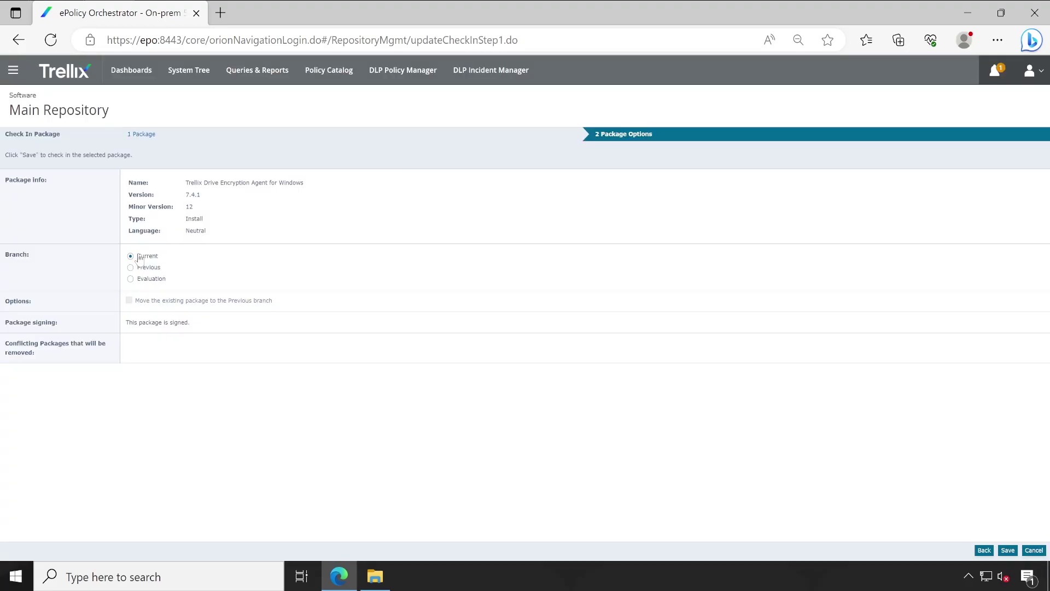
click(1008, 551)
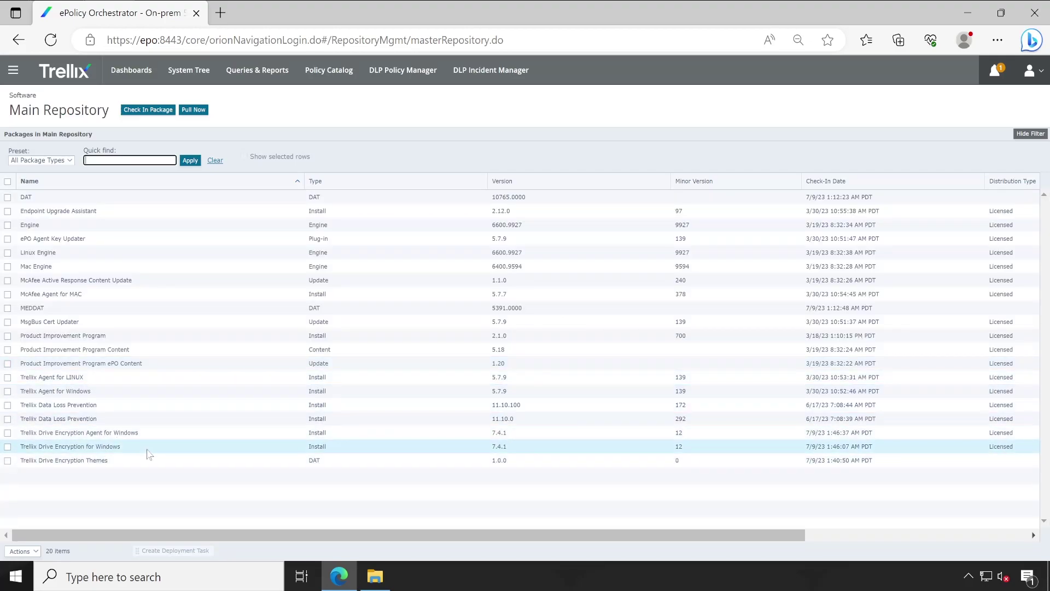
- Check EegoPackage-7.4.1.12 from Drive Encryption Go into the Current branch
click(148, 110)
click(149, 256)
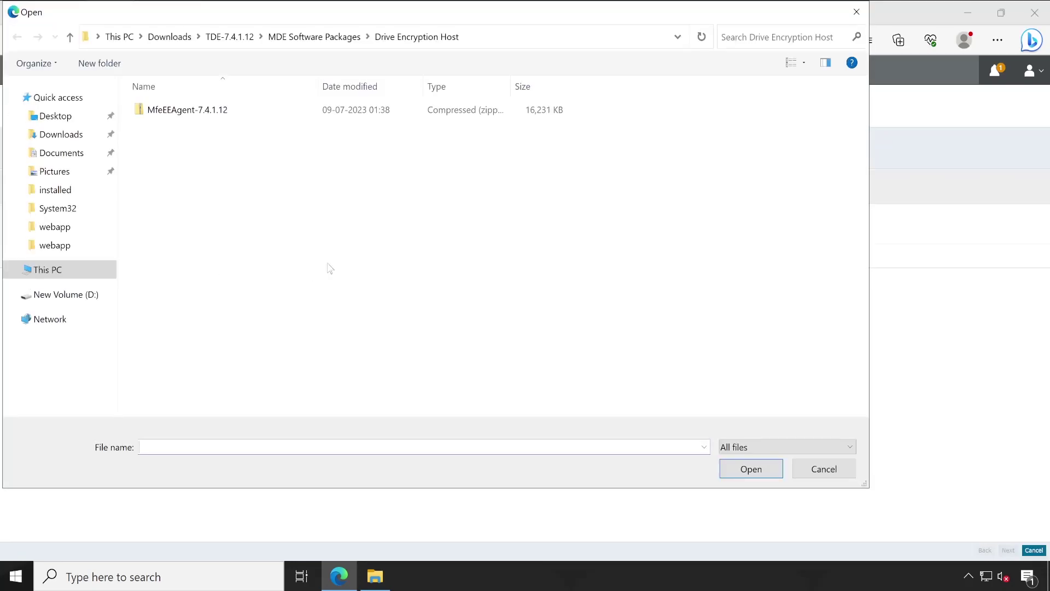
click(290, 36)
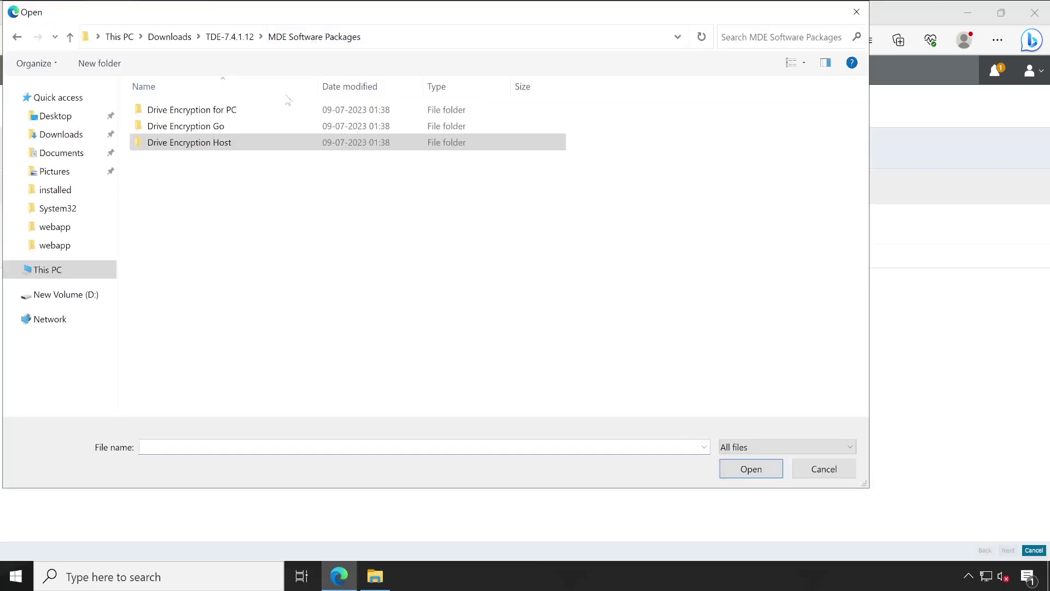
double_click(238, 132)
key(Down)
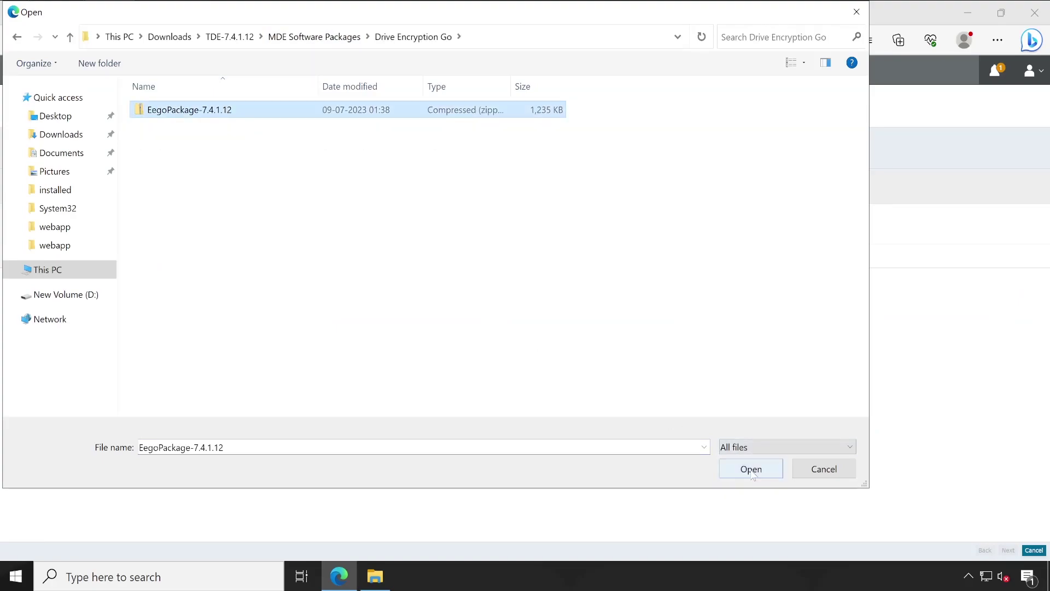
click(752, 470)
click(1008, 551)
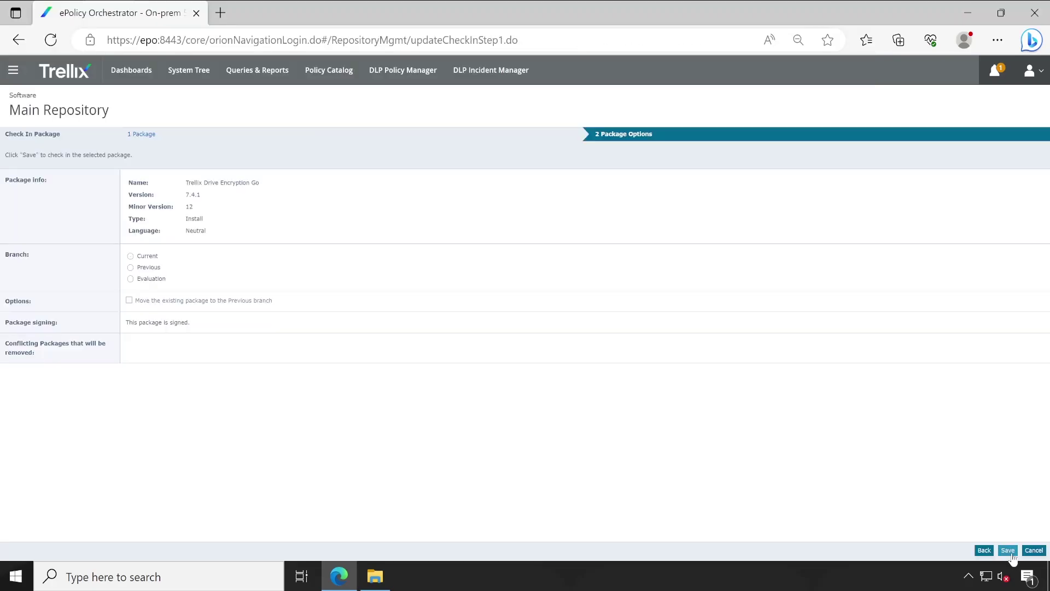
click(137, 256)
click(1009, 551)
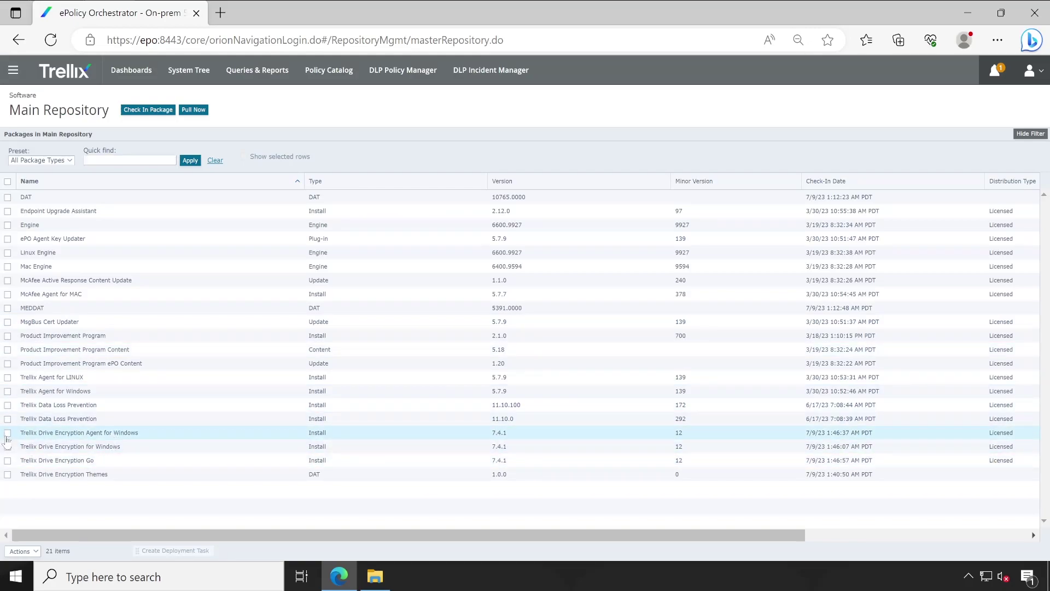
- Select the three Trellix Drive Encryption package rows in the Main Repository
click(8, 432)
click(7, 447)
click(8, 460)
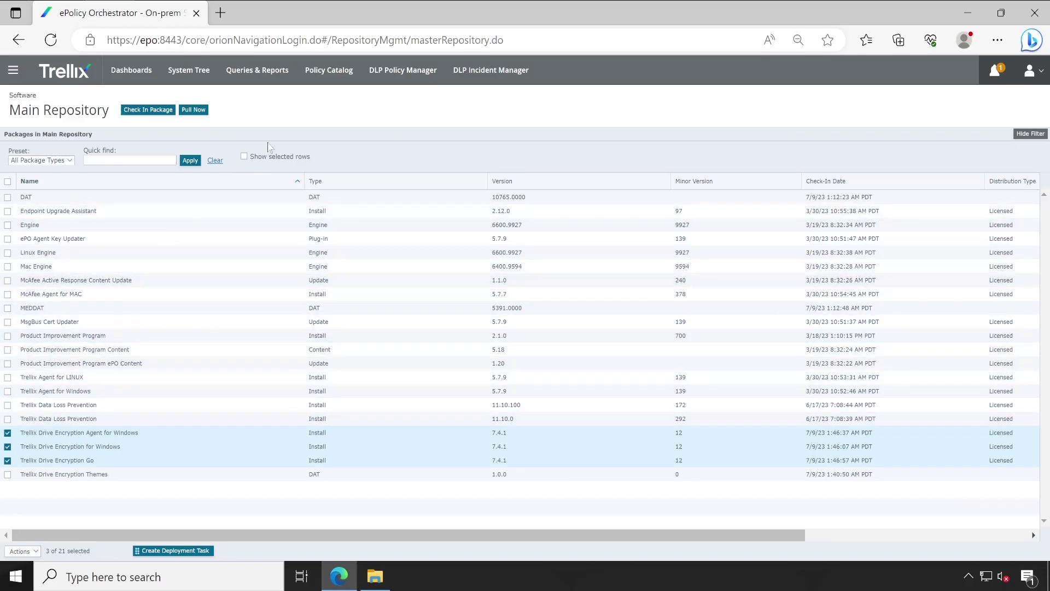
- Display the Drive Encryption dashboard from the Dashboards page's dashboard list
click(146, 69)
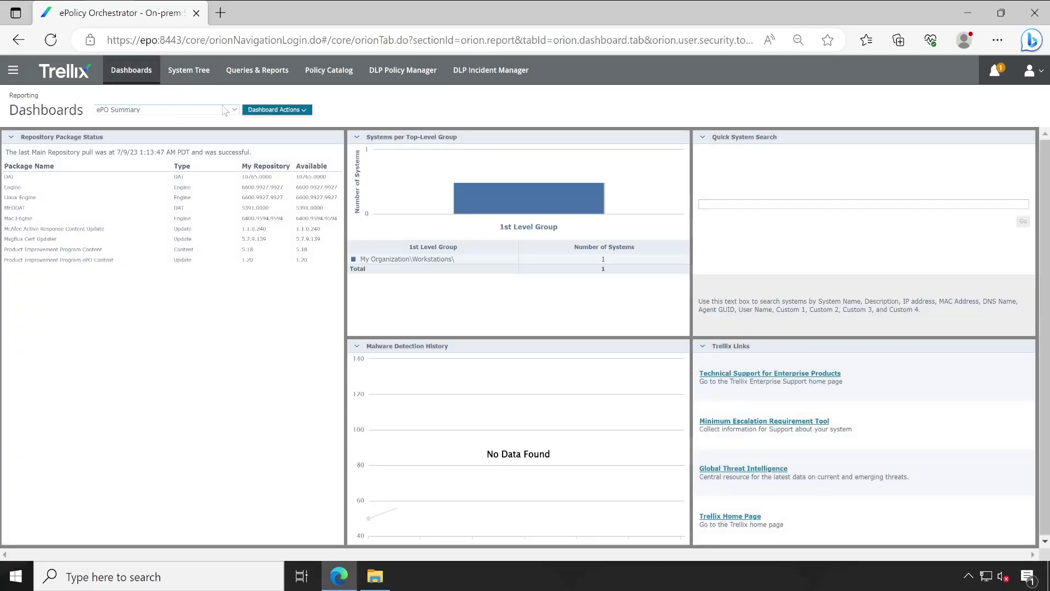
click(226, 110)
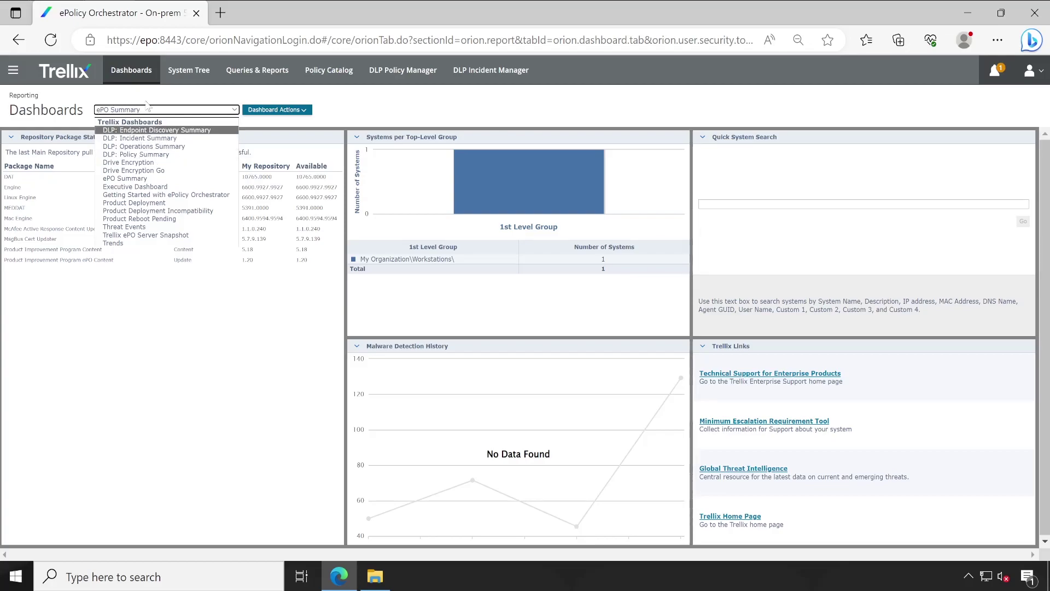
click(174, 162)
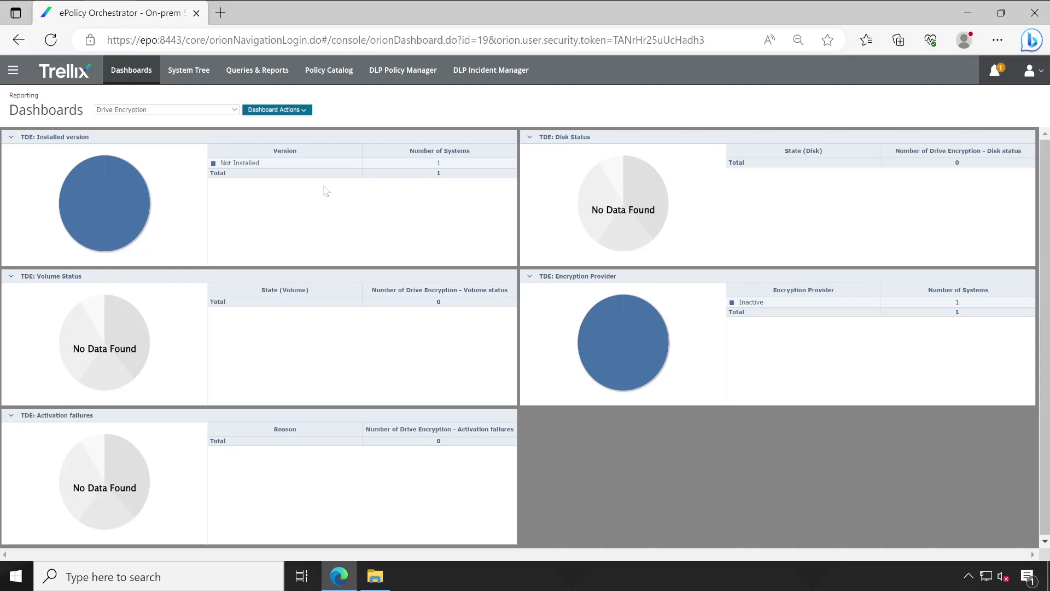
mouse_move(430, 172)
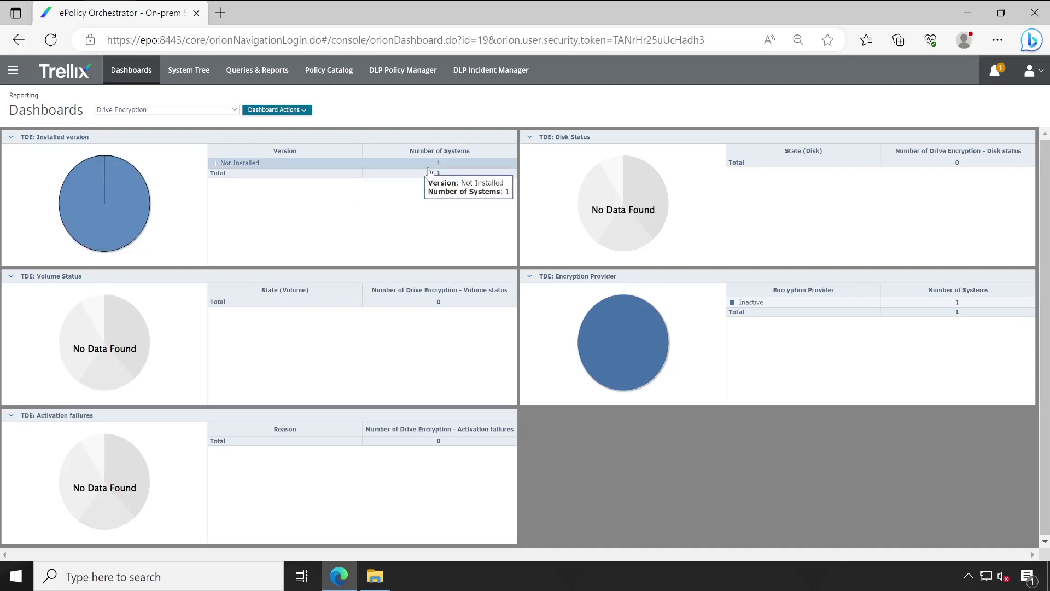